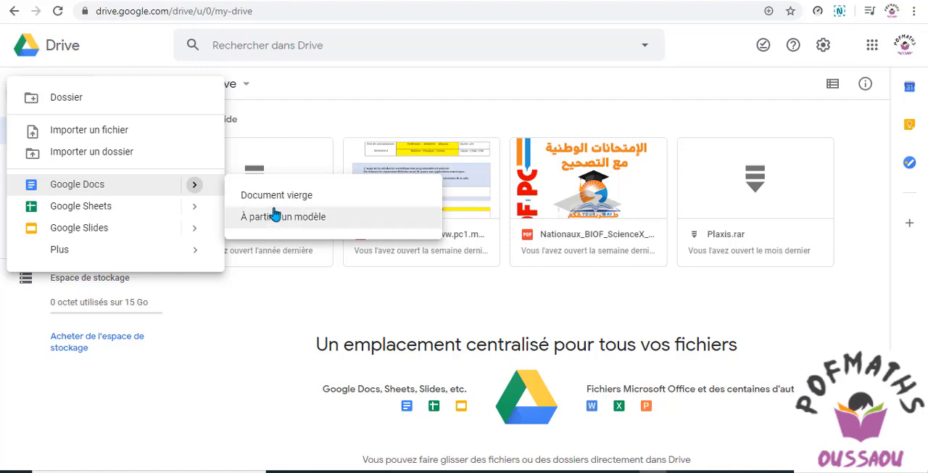
Create a blank Google Docs document, switch to Word and copy the Français heading, Antigone passage and questions a to c
click(276, 197)
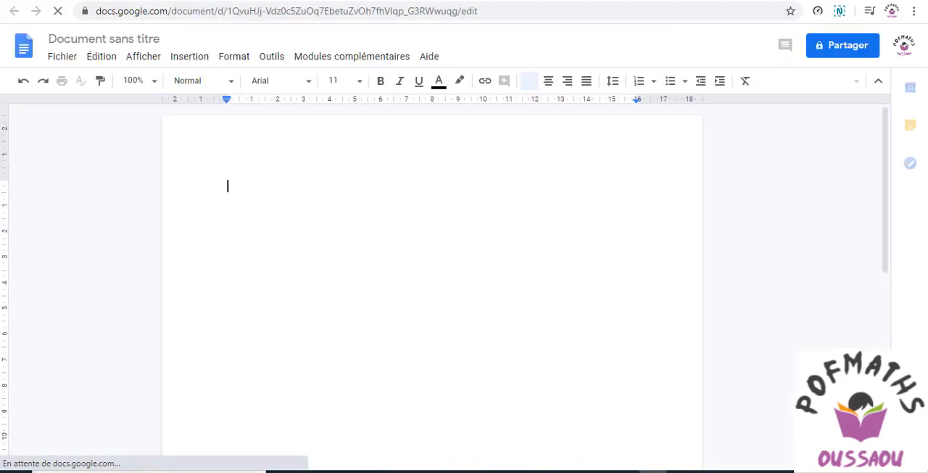
click(707, 471)
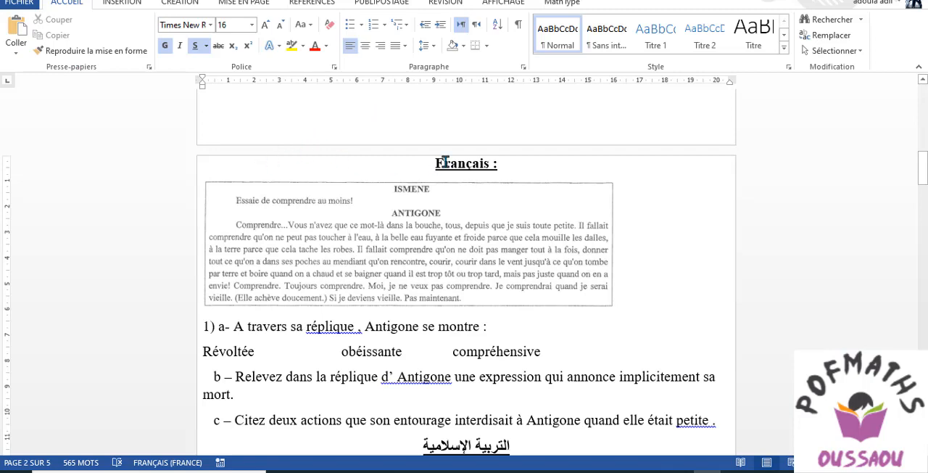
drag(438, 164, 721, 348)
key(ctrl+c)
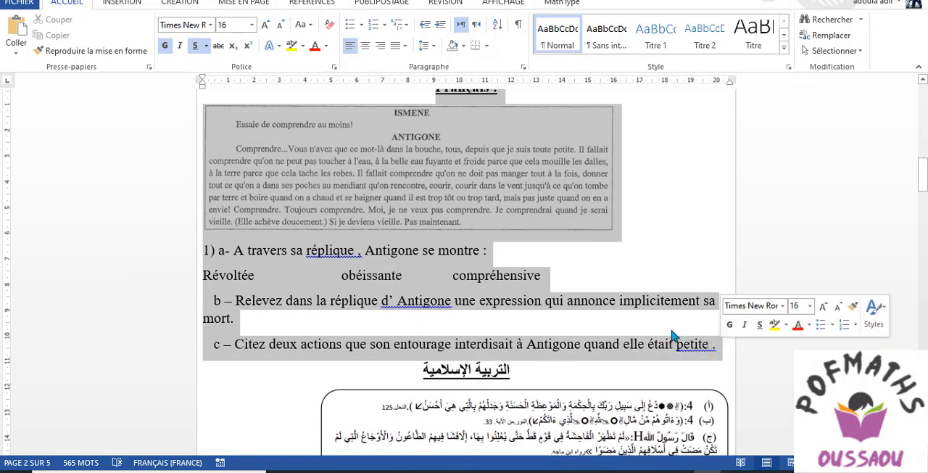
right_click(377, 265)
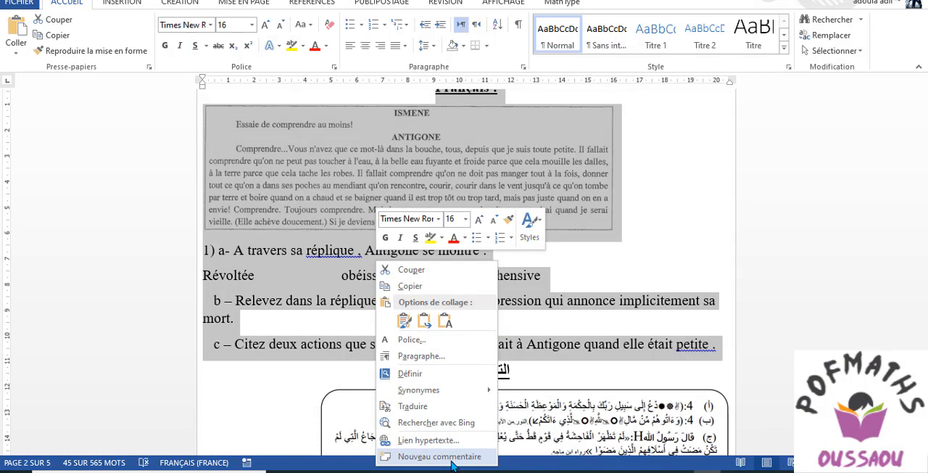
click(411, 288)
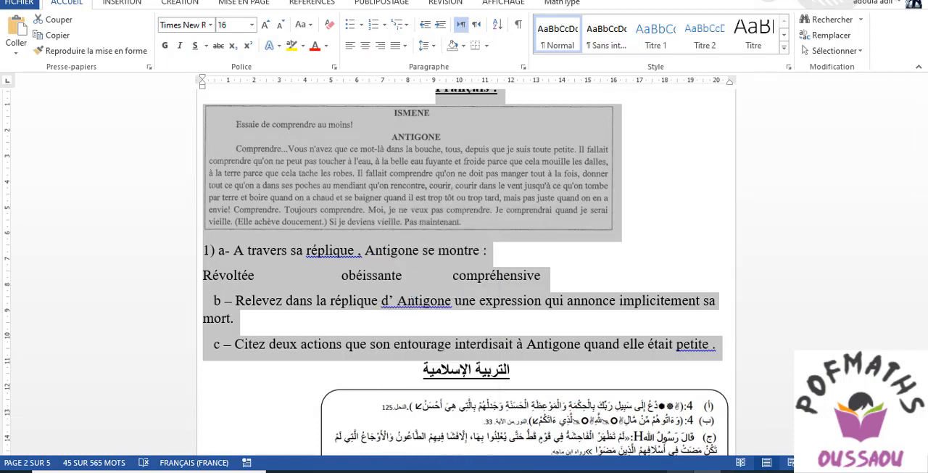
Switch back to Google Docs and paste the copied Français exercise at the start of the blank document
click(652, 471)
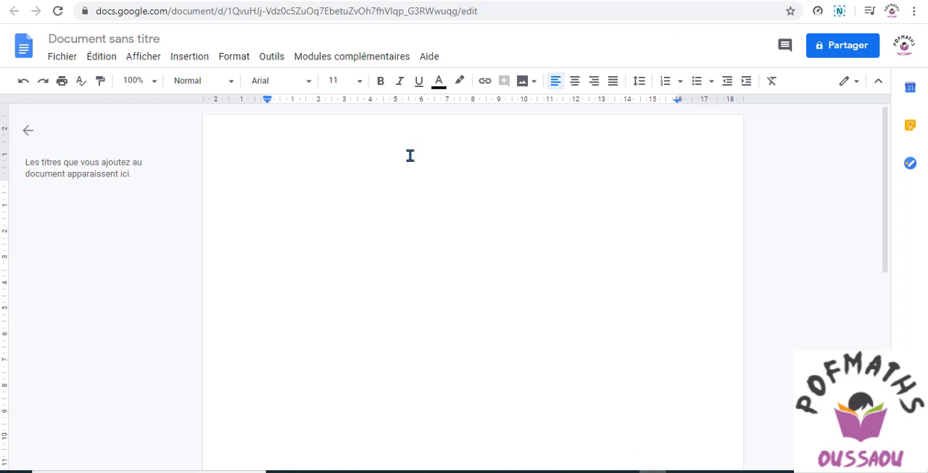
right_click(269, 184)
click(306, 239)
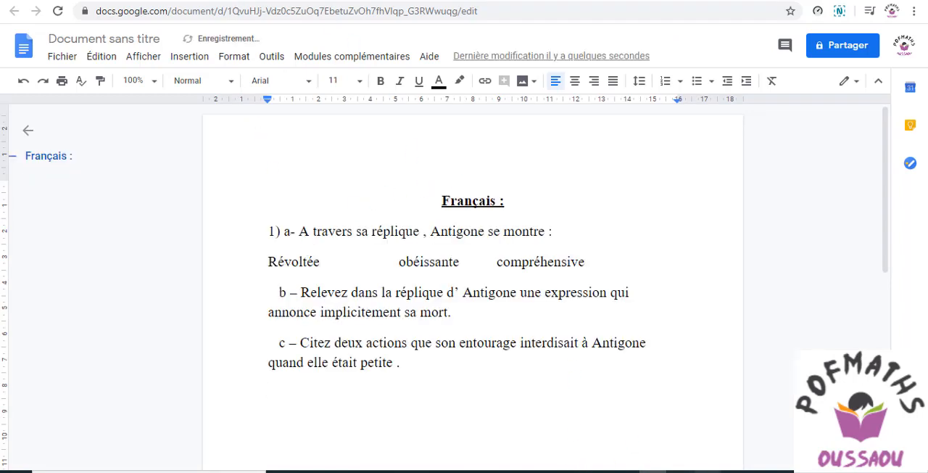
Insert the image file "qcm fr" from the computer right after the Français heading, where the Word passage picture is missing
click(708, 471)
click(451, 182)
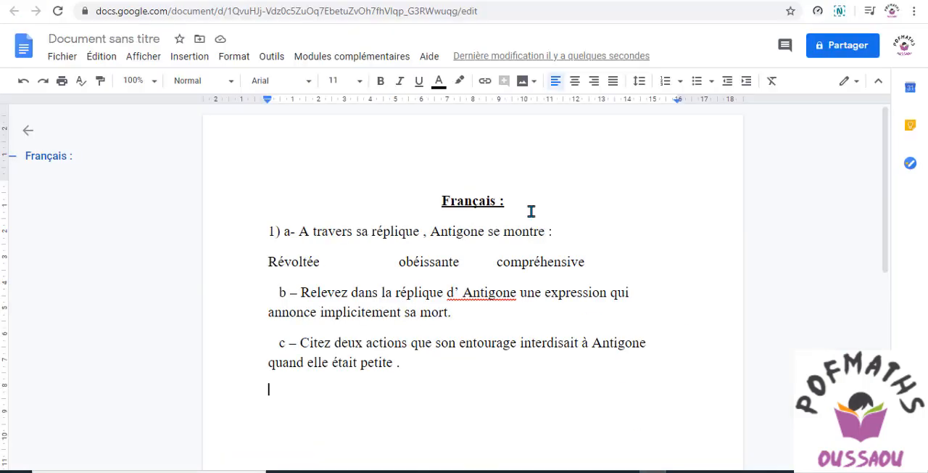
click(530, 207)
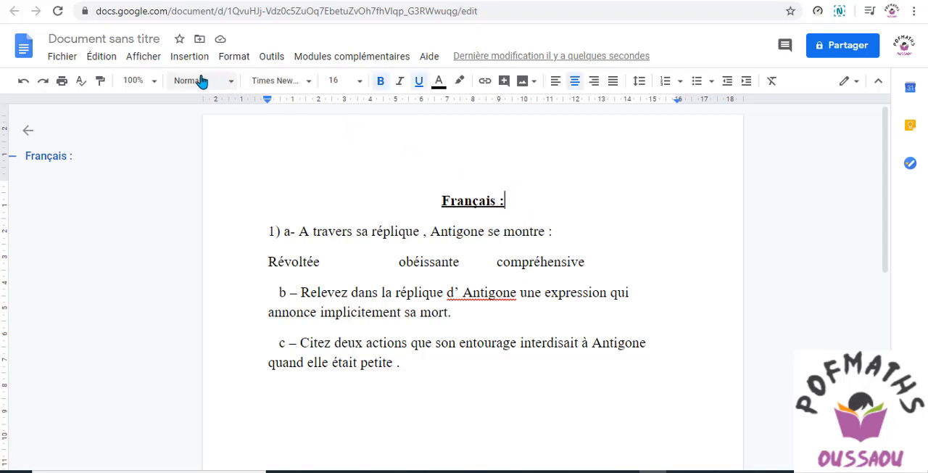
click(182, 64)
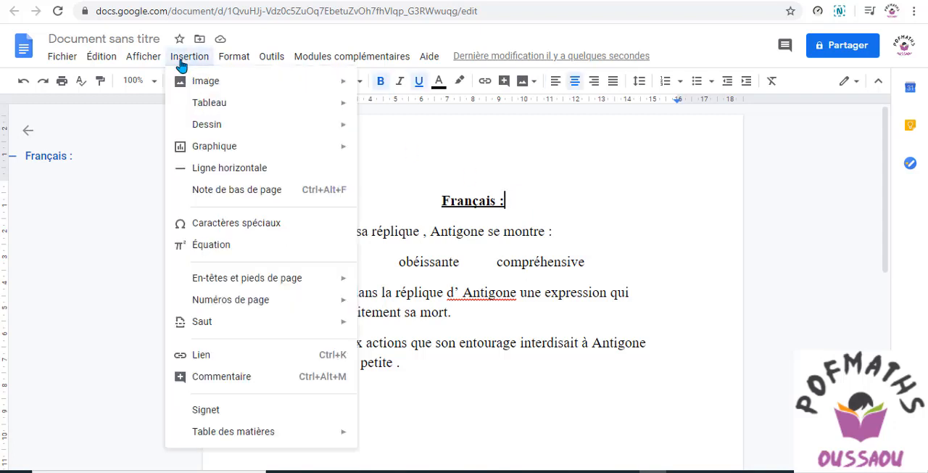
mouse_move(186, 82)
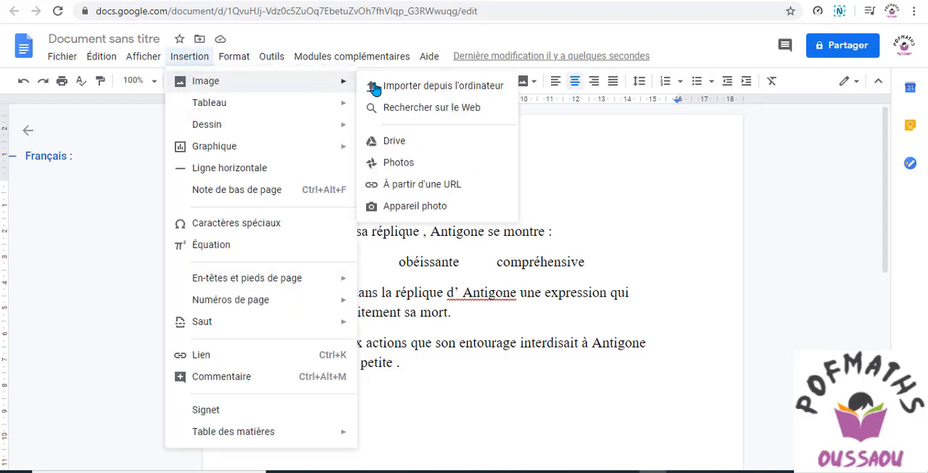
click(430, 88)
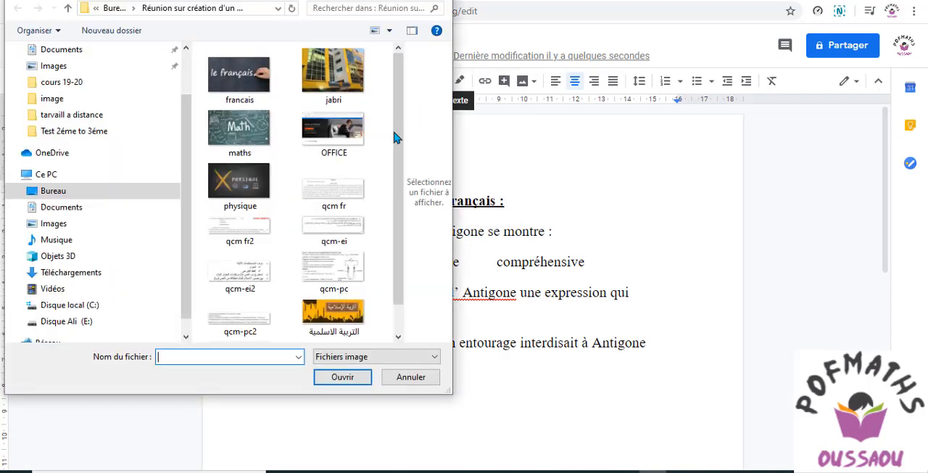
click(355, 190)
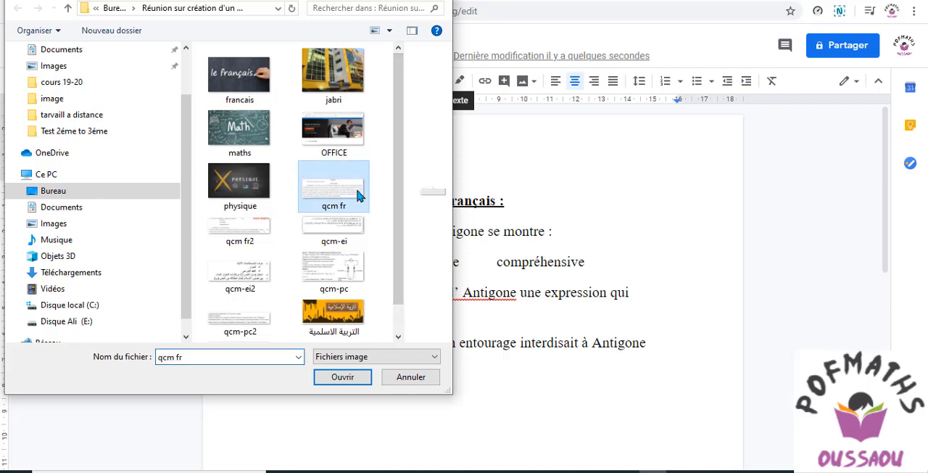
click(348, 383)
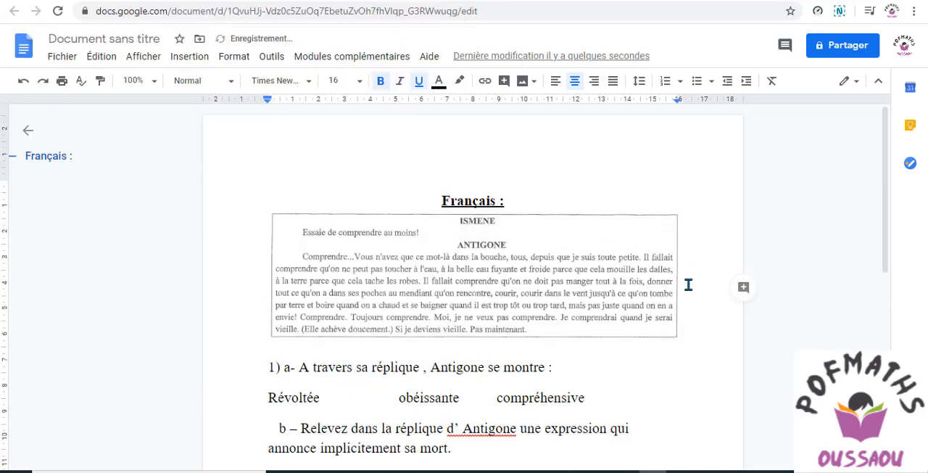
Widen the document's text area by moving both the left and right margins outward
click(646, 288)
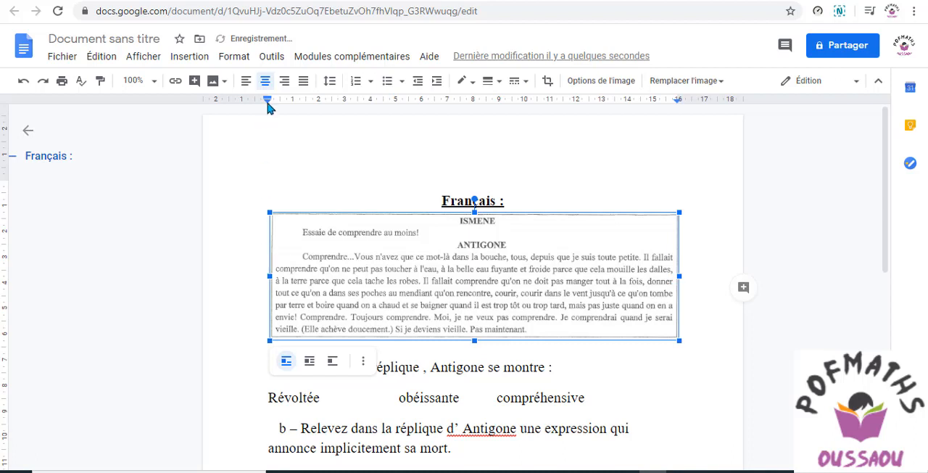
drag(268, 102, 246, 99)
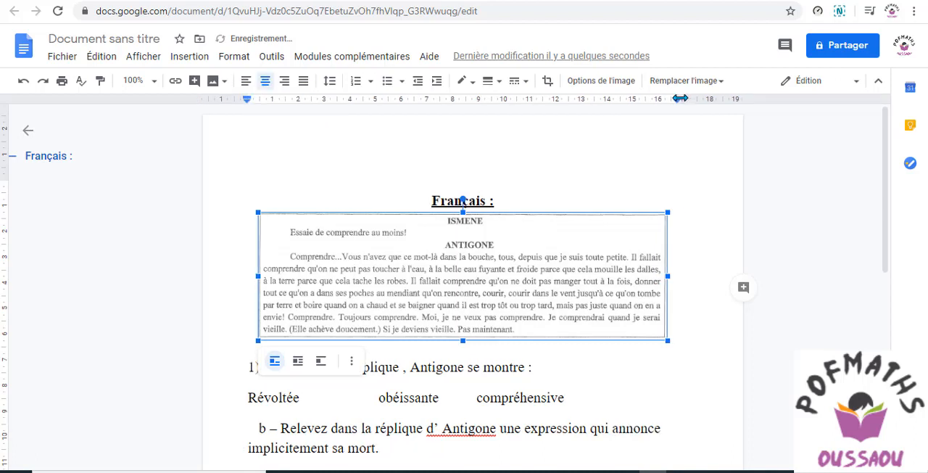
drag(680, 98, 705, 99)
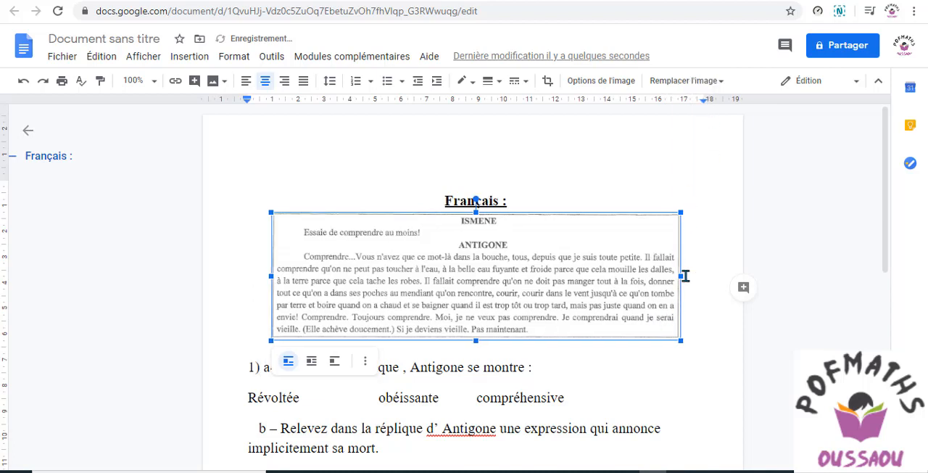
Enlarge the Antigone passage image slightly in width and stretch it taller
mouse_move(682, 275)
mouse_down()
mouse_move(702, 276)
mouse_move(693, 275)
mouse_up()
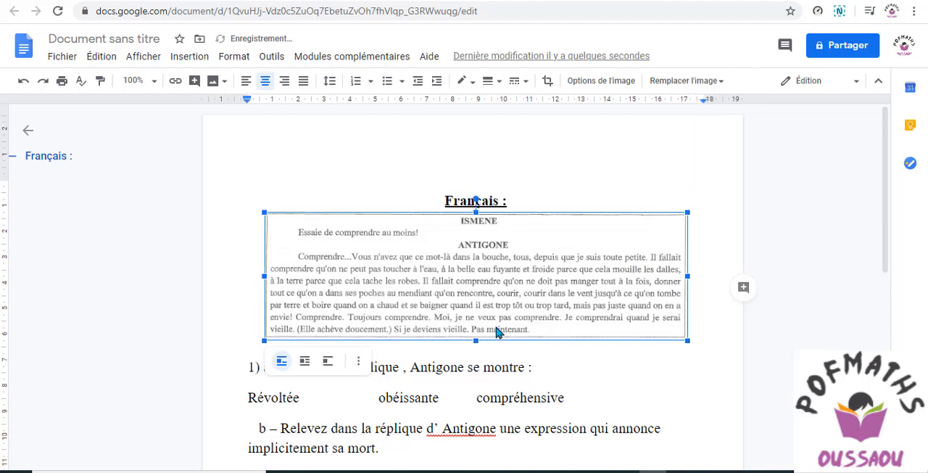
drag(476, 339, 476, 371)
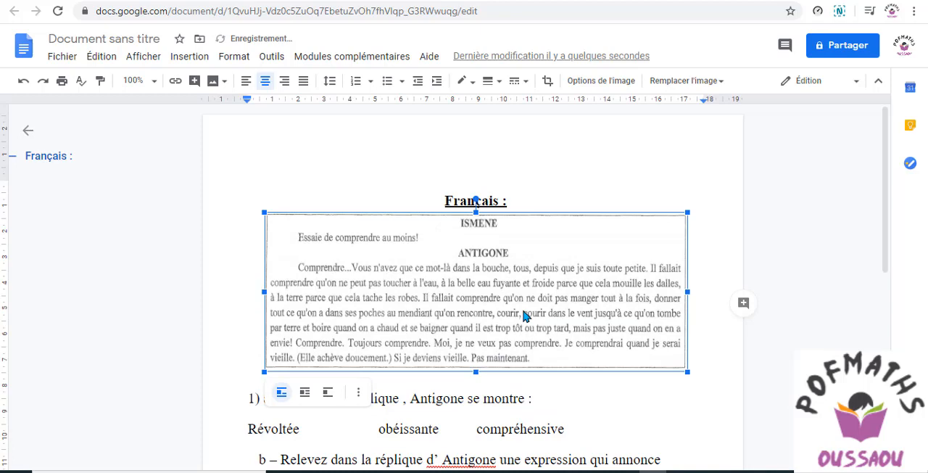
click(570, 181)
scroll(532, 206, down, 3)
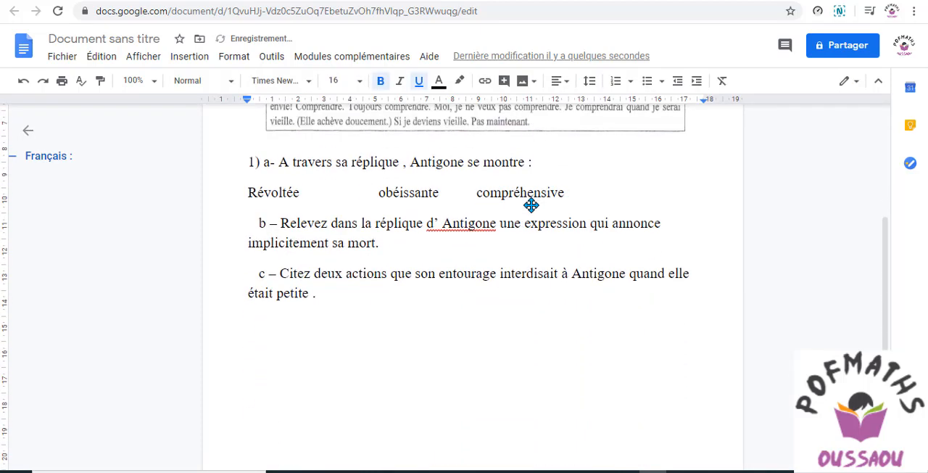
scroll(372, 183, up, 1)
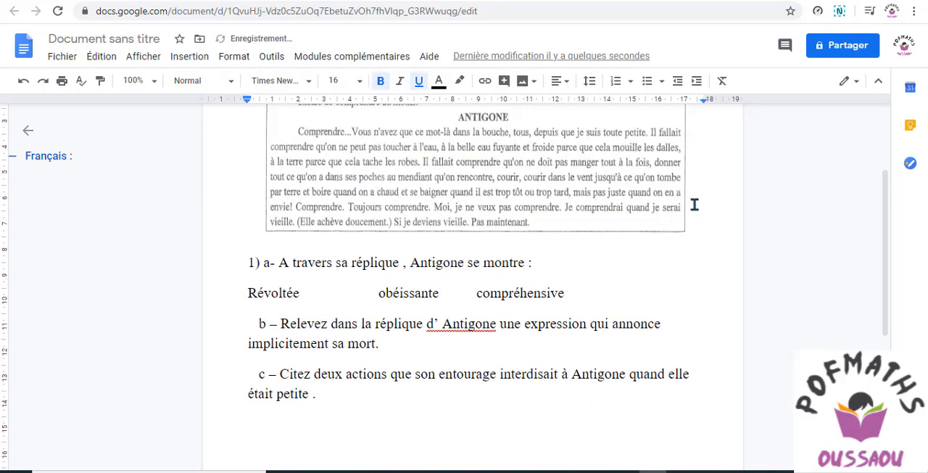
scroll(696, 207, up, 1)
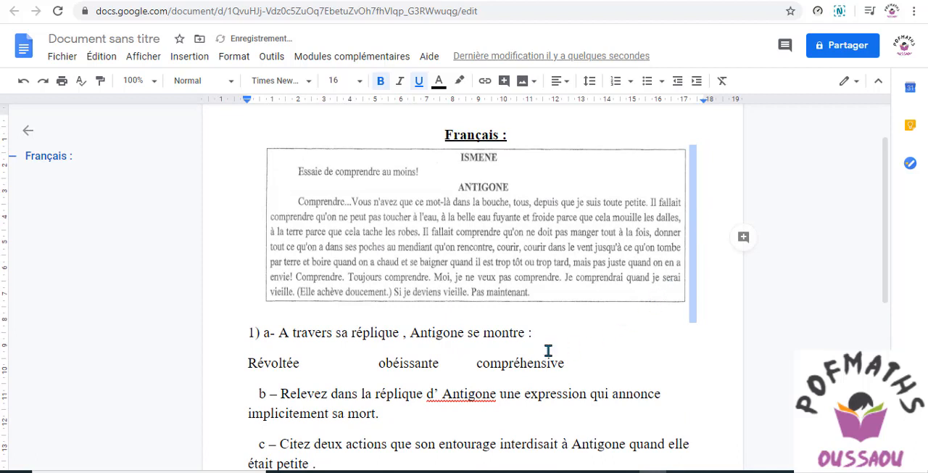
double_click(548, 348)
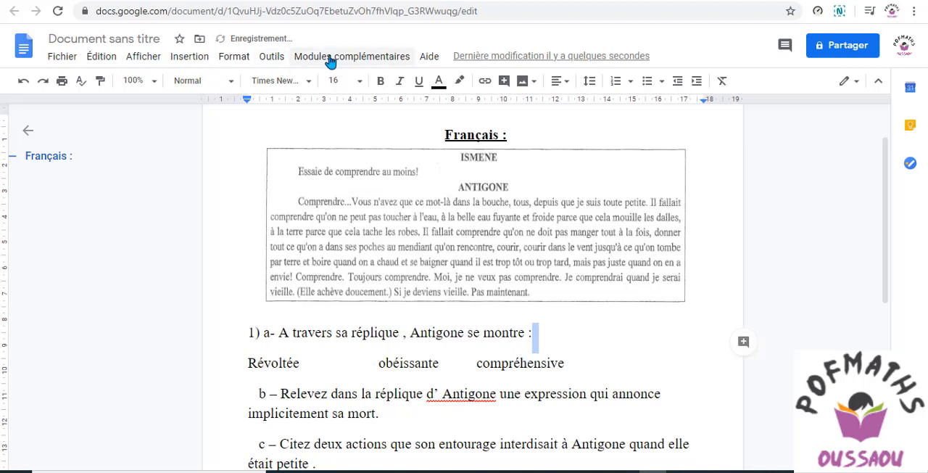
Open the Doc To Form add-on in the G Suite Marketplace and start its installation
click(354, 61)
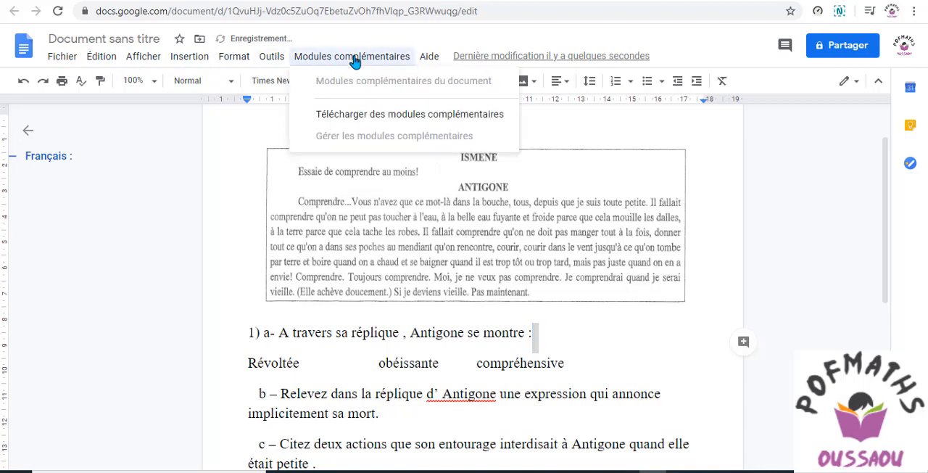
click(364, 120)
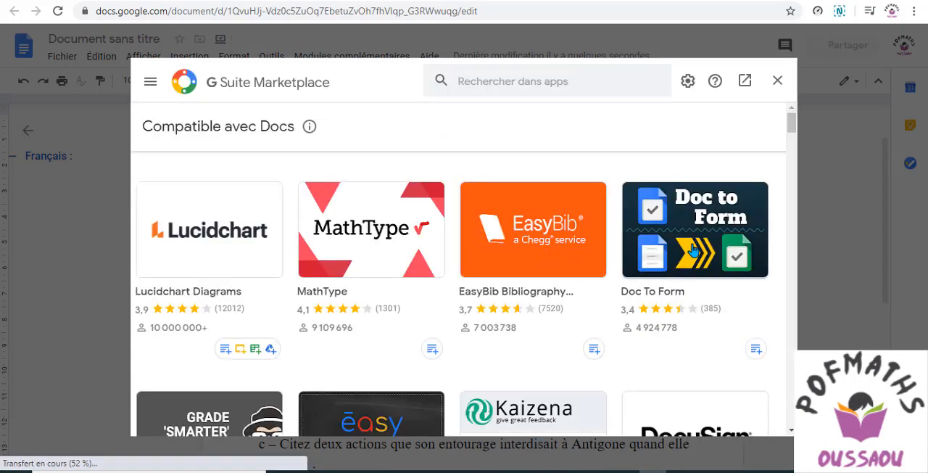
click(698, 238)
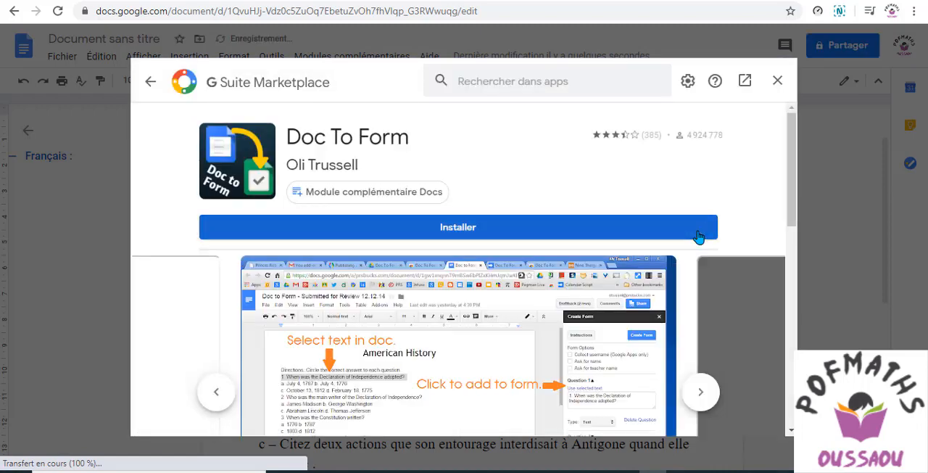
click(459, 229)
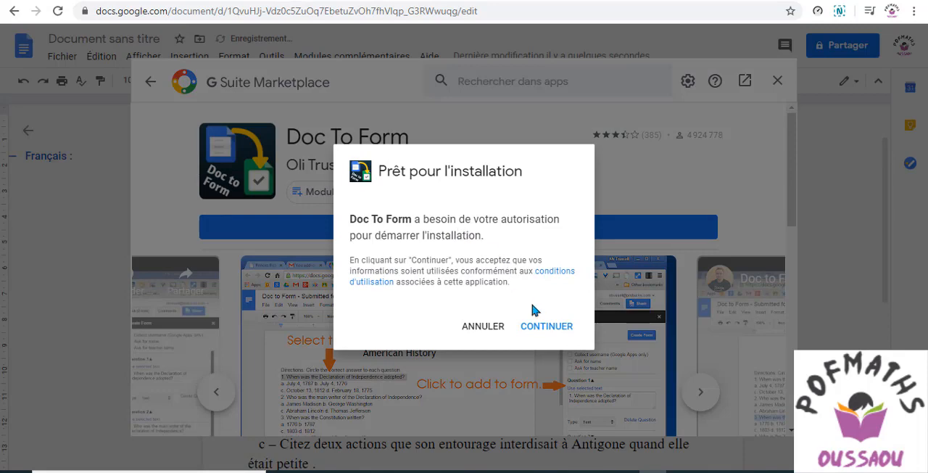
click(543, 330)
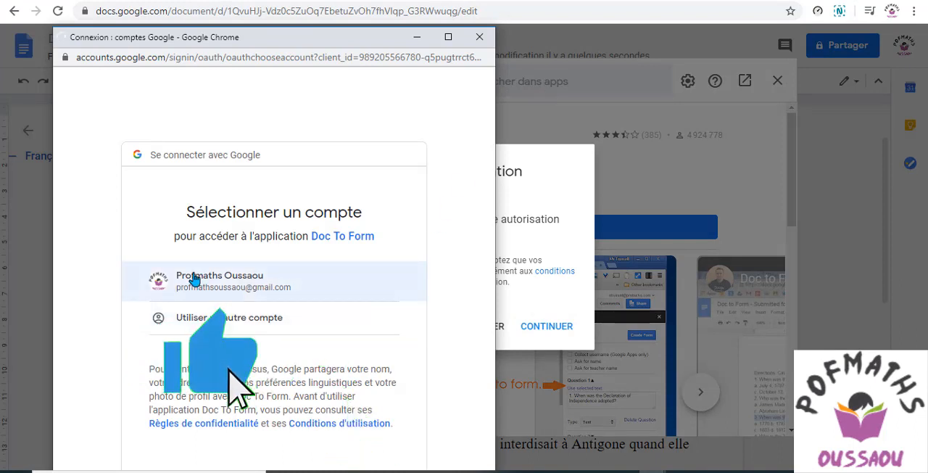
Authorize Doc To Form to access the Google account and finish the installation
double_click(282, 39)
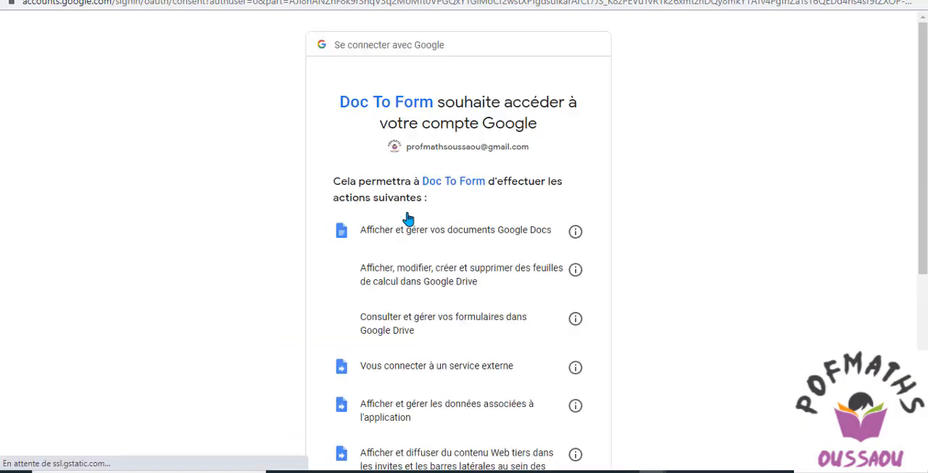
scroll(678, 174, down, 5)
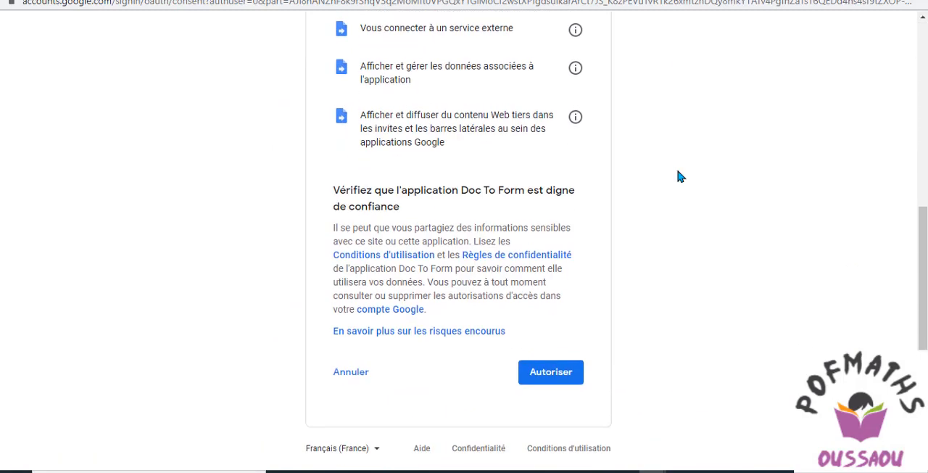
scroll(680, 176, up, 5)
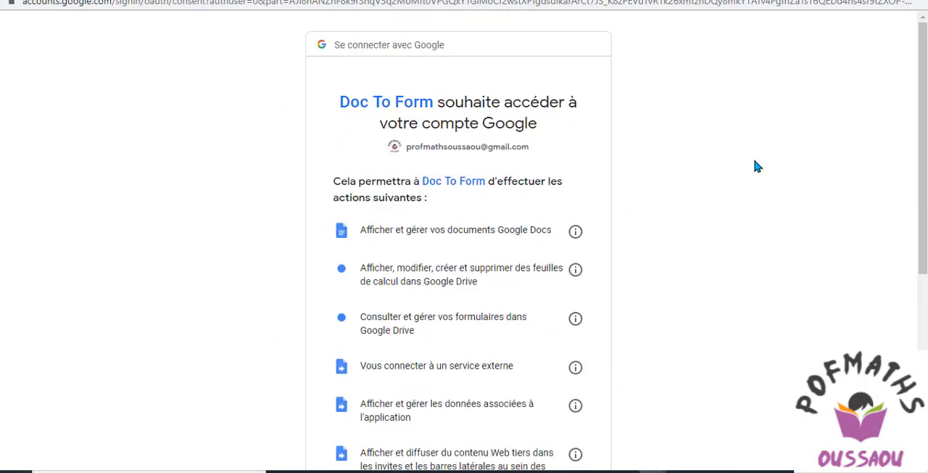
scroll(754, 166, down, 2)
scroll(754, 167, up, 2)
scroll(754, 166, down, 4)
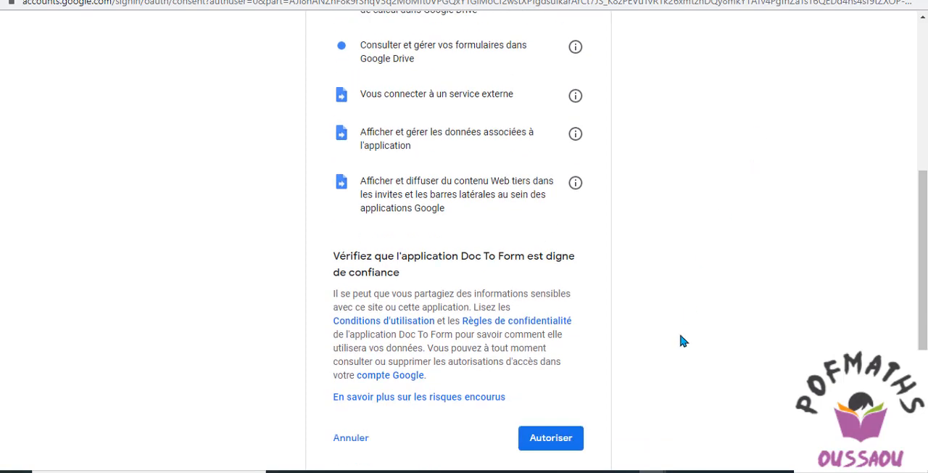
click(549, 445)
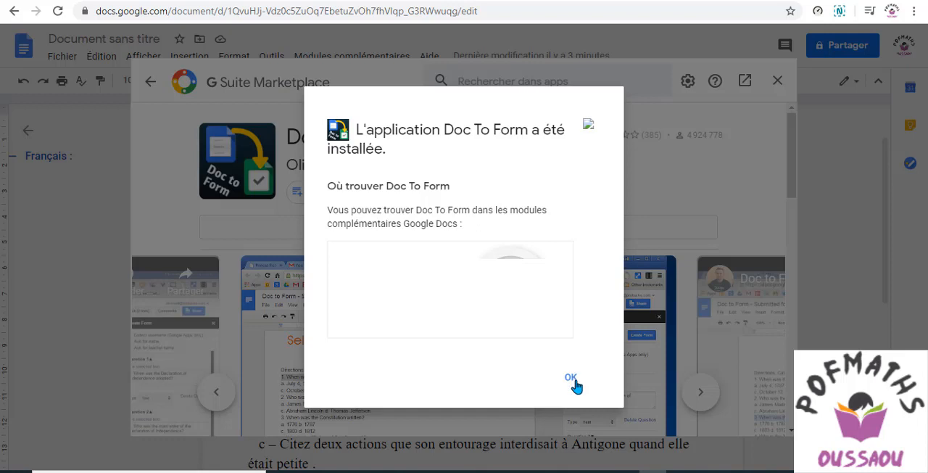
click(573, 381)
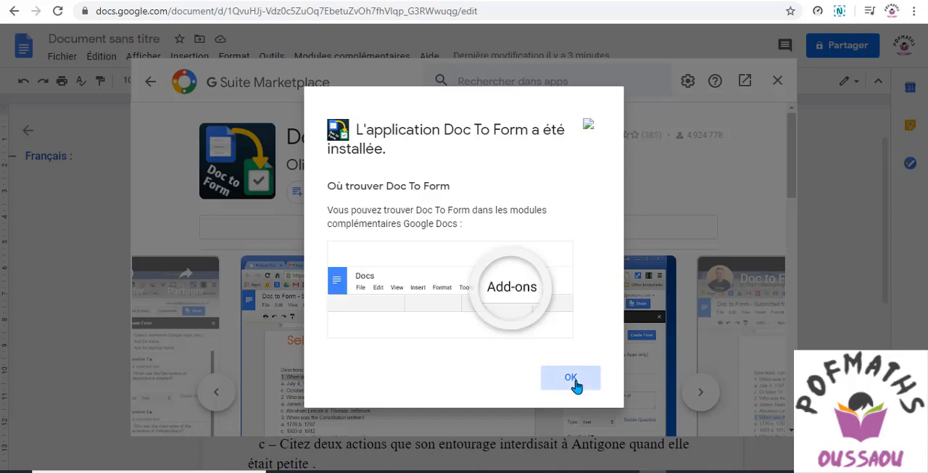
click(572, 382)
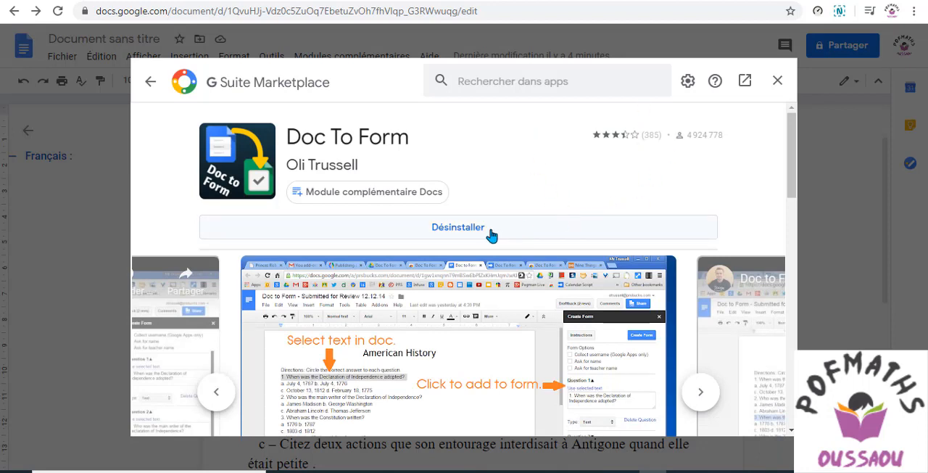
Close the G Suite Marketplace and launch Doc To Form's Create Form from Doc on the French exercise
click(773, 87)
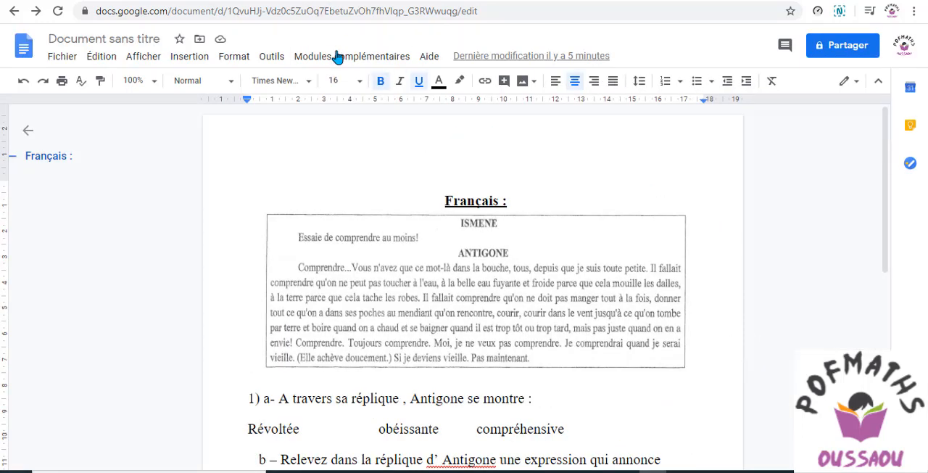
click(337, 56)
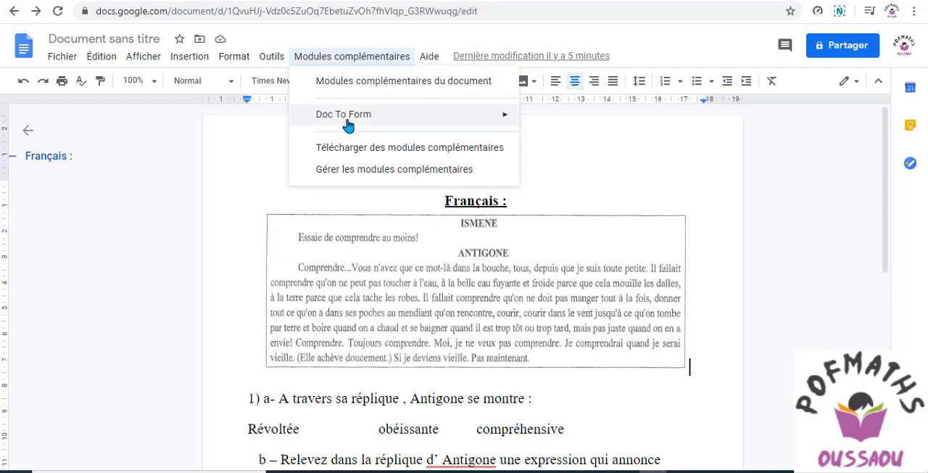
mouse_move(348, 125)
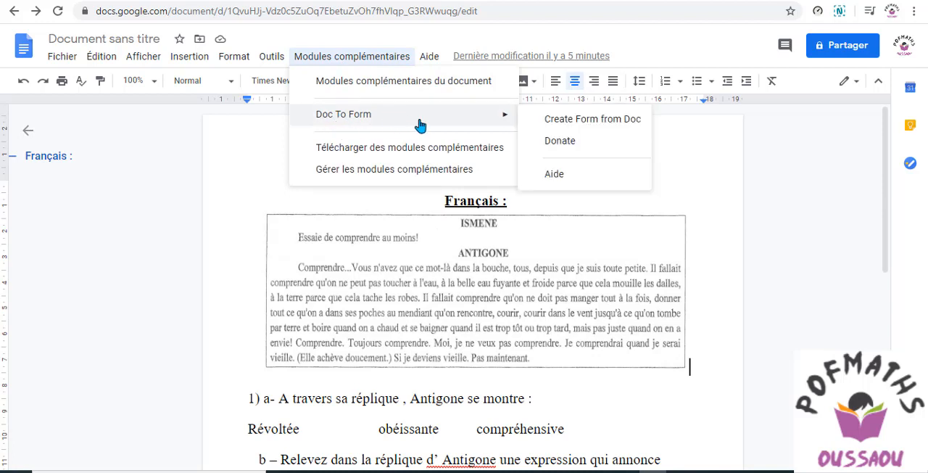
click(579, 126)
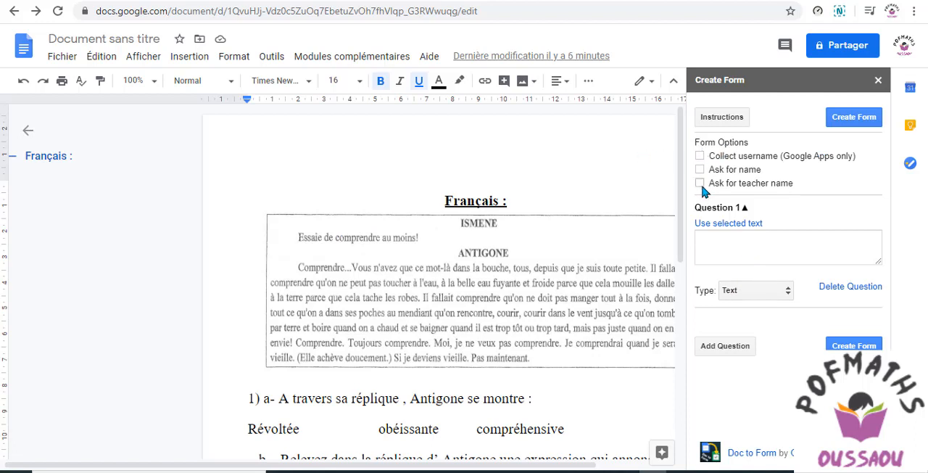
Copy "1) a- A travers sa réplique , Antigone se montre :" from the document into Question 1 and set its type to Multiple Choice
click(709, 238)
drag(243, 400, 468, 405)
key(ctrl+c)
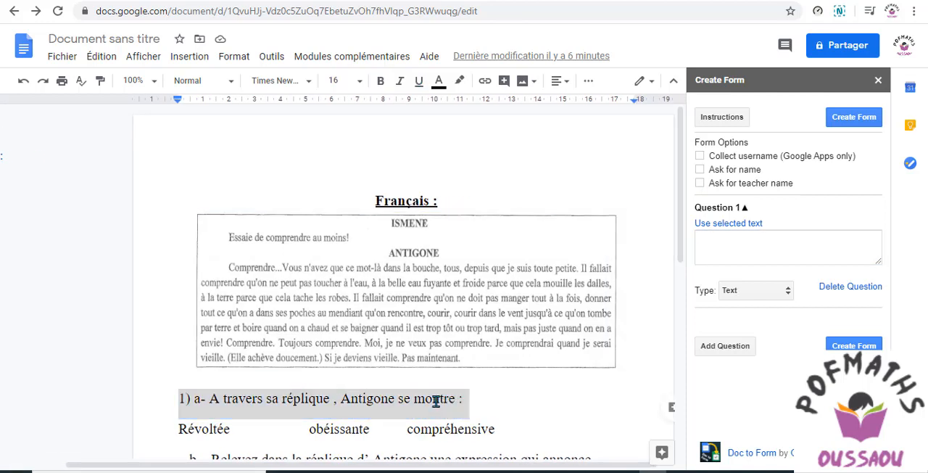
right_click(427, 401)
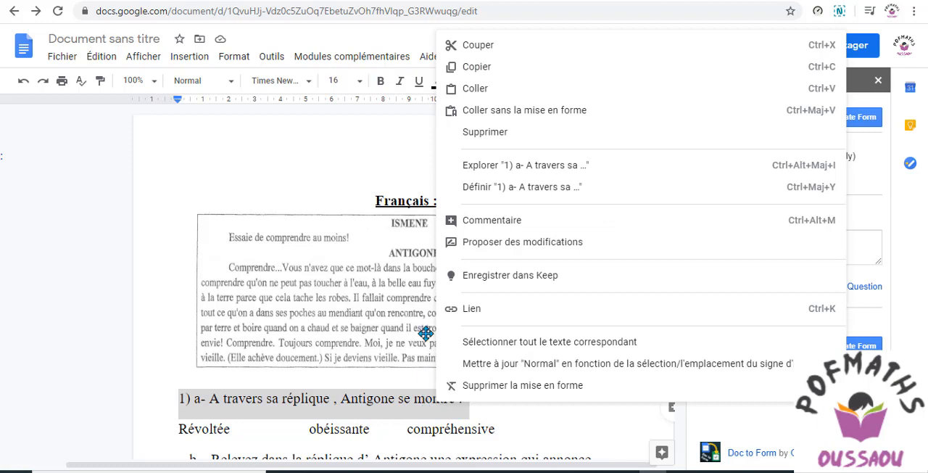
click(481, 69)
click(741, 237)
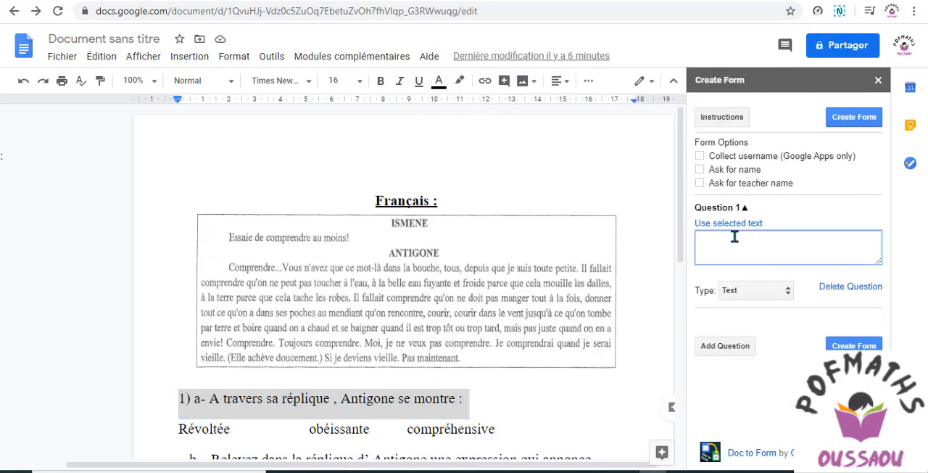
right_click(724, 239)
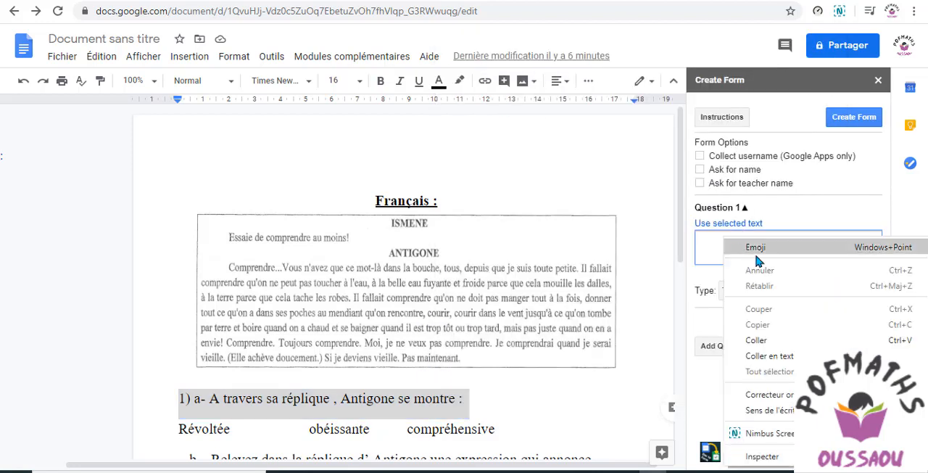
click(756, 340)
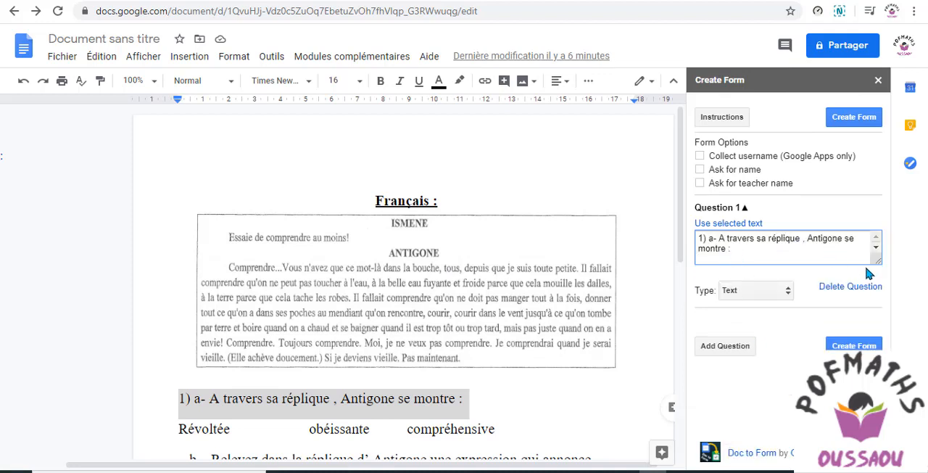
click(788, 293)
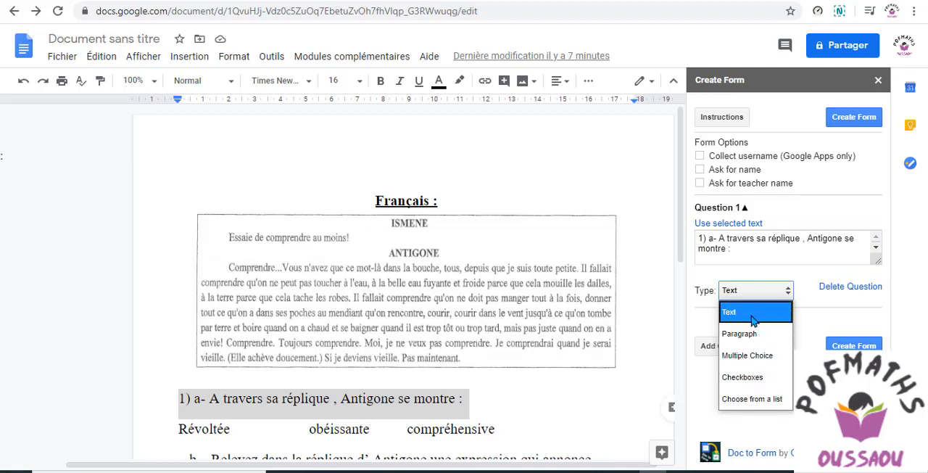
click(758, 357)
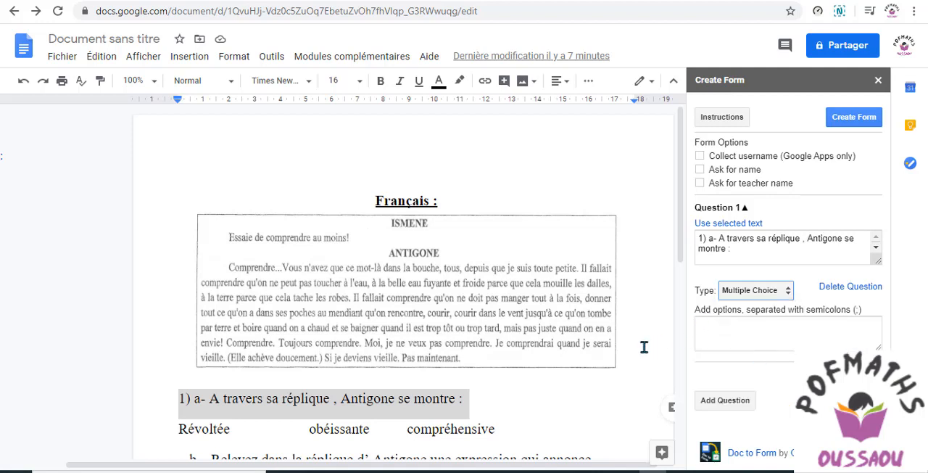
Copy the answer "Révoltée" from the document into Question 1's options as the first choice
scroll(682, 261, down, 1)
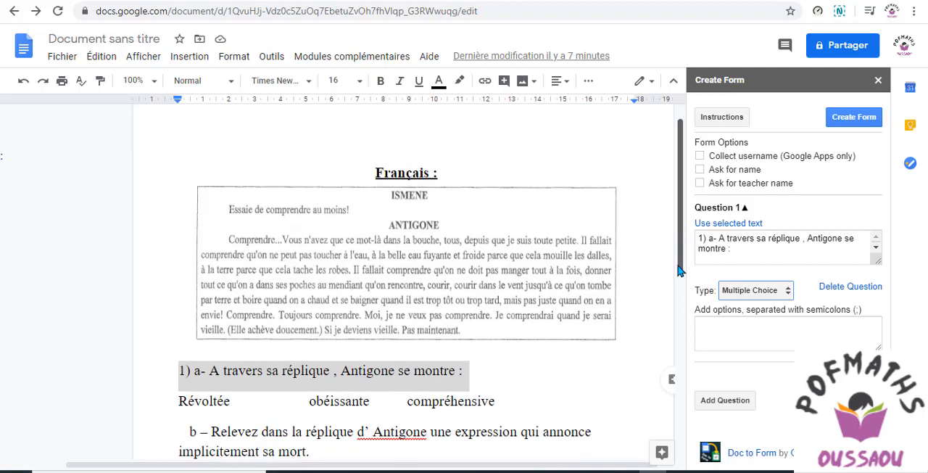
drag(180, 404, 238, 404)
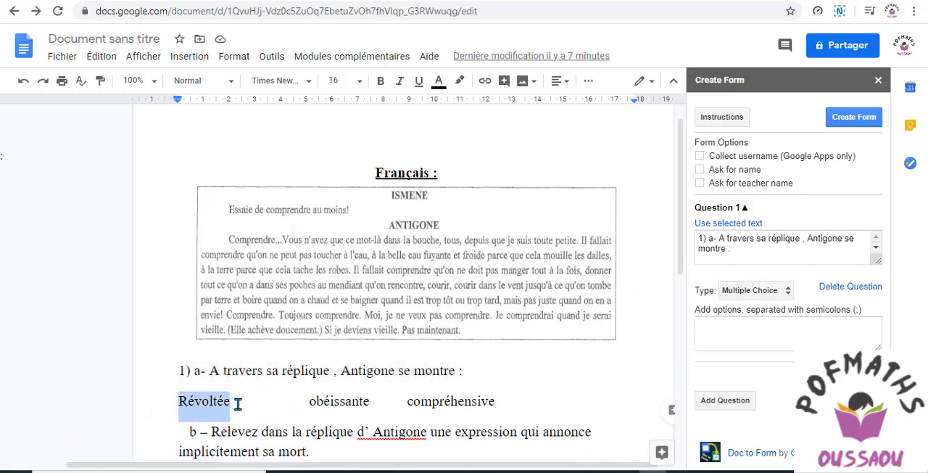
right_click(223, 406)
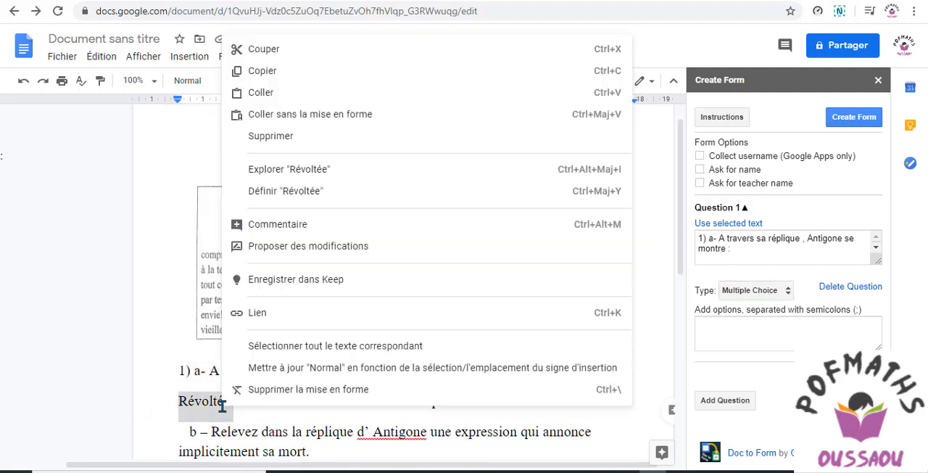
click(178, 400)
drag(178, 400, 229, 405)
right_click(192, 405)
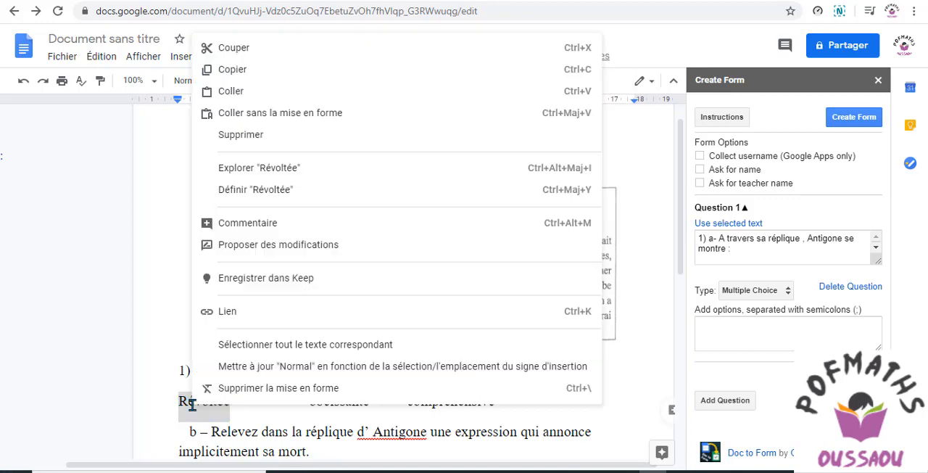
click(240, 73)
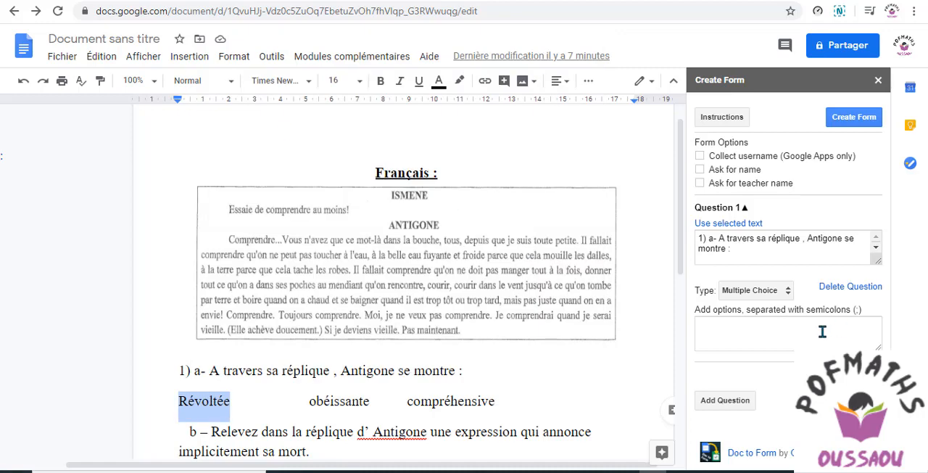
click(696, 321)
right_click(697, 323)
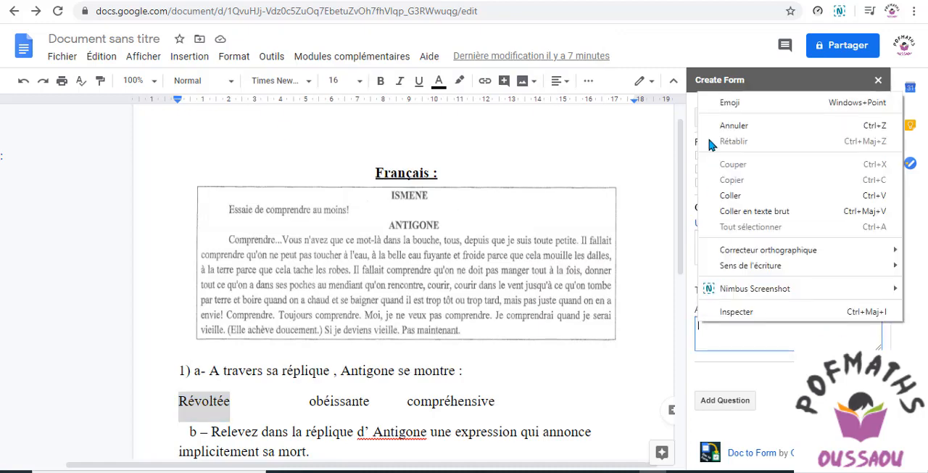
click(734, 195)
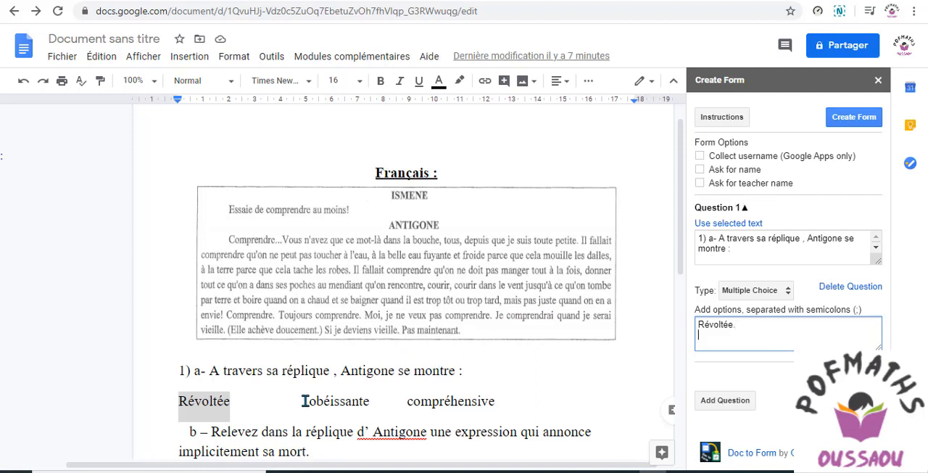
Copy "obéissante" from the document onto the second line of Question 1's options and end it with a semicolon
drag(311, 401, 370, 404)
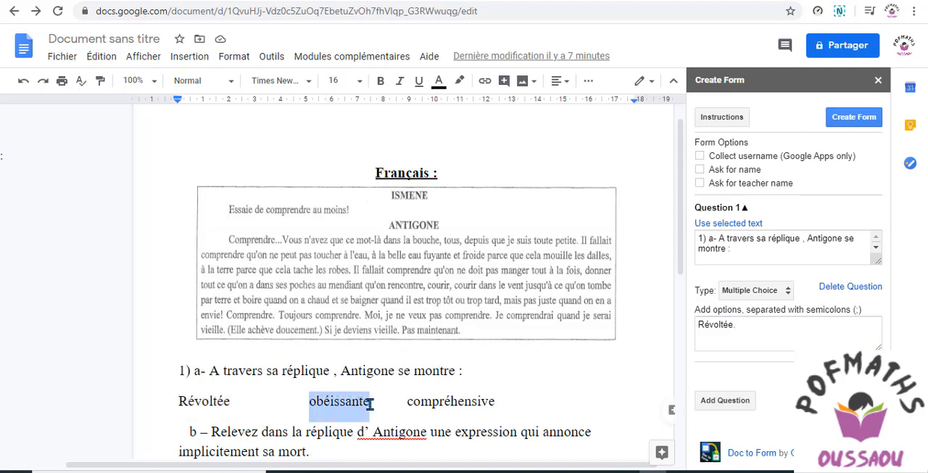
right_click(355, 401)
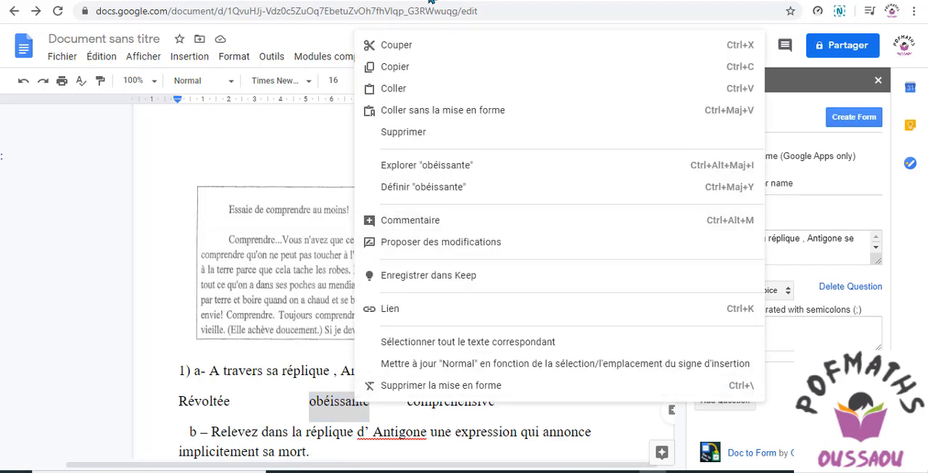
click(414, 67)
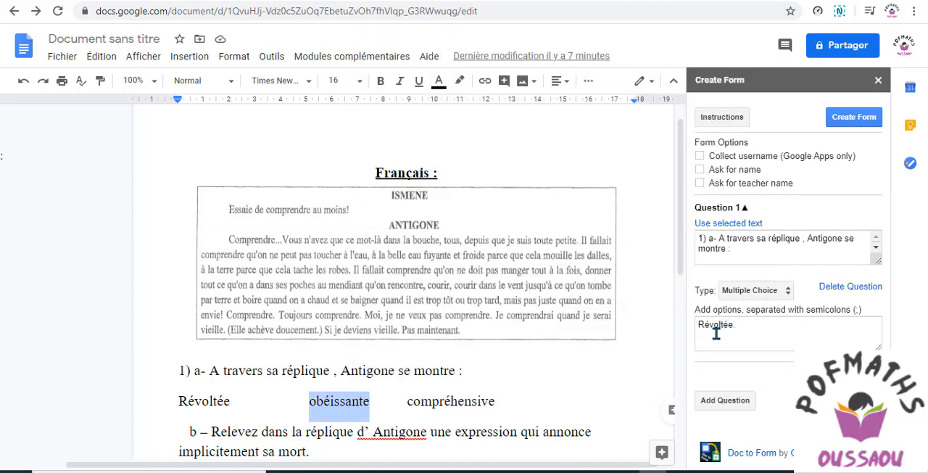
click(710, 335)
right_click(703, 341)
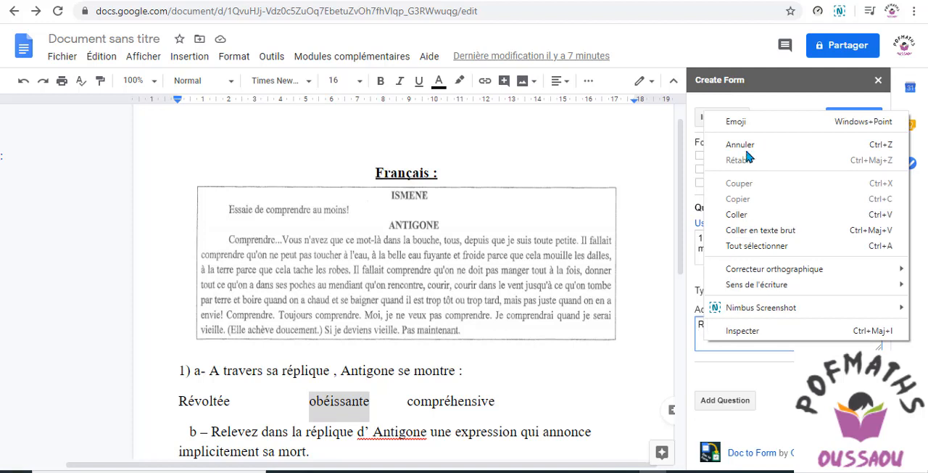
click(748, 217)
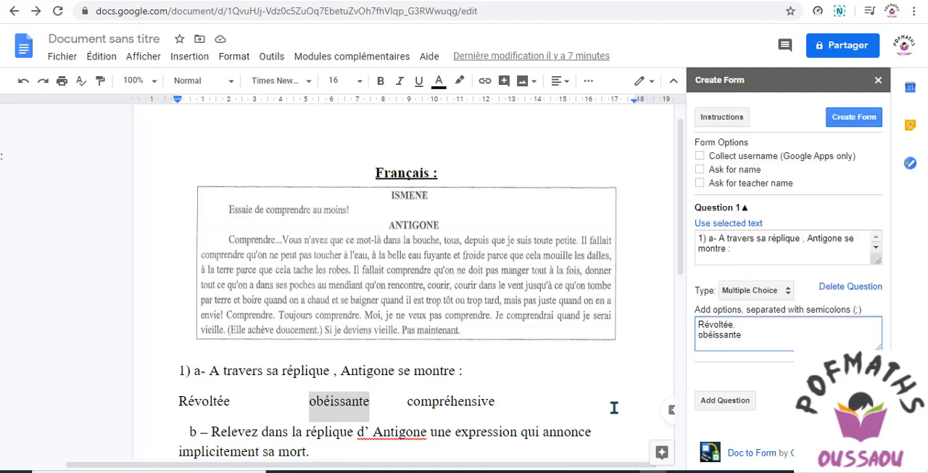
text(;)
Copy "compréhensive" from the document onto a new third line of Question 1's options
mouse_move(405, 406)
mouse_down()
mouse_move(493, 399)
mouse_move(410, 403)
mouse_up()
click(490, 400)
right_click(414, 403)
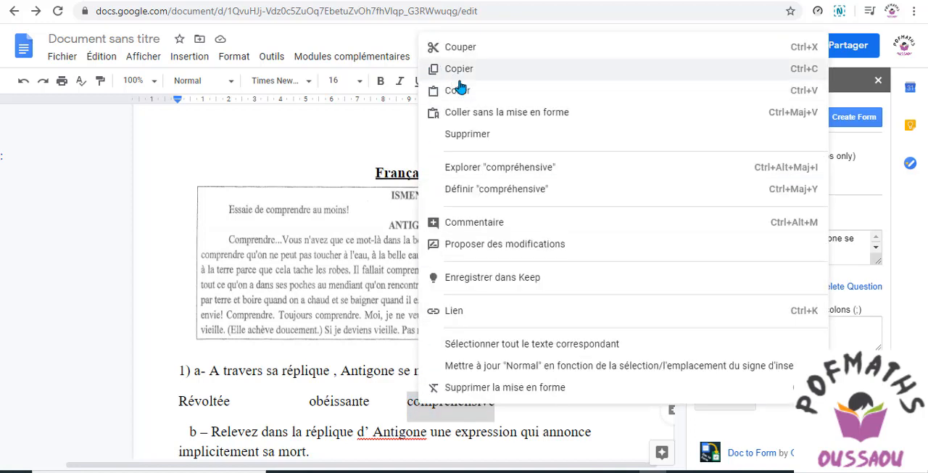
click(461, 69)
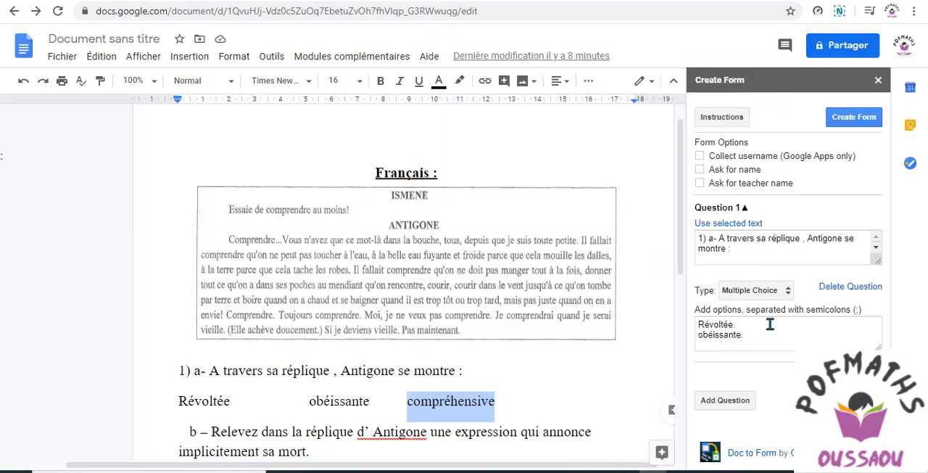
click(747, 339)
key(Return)
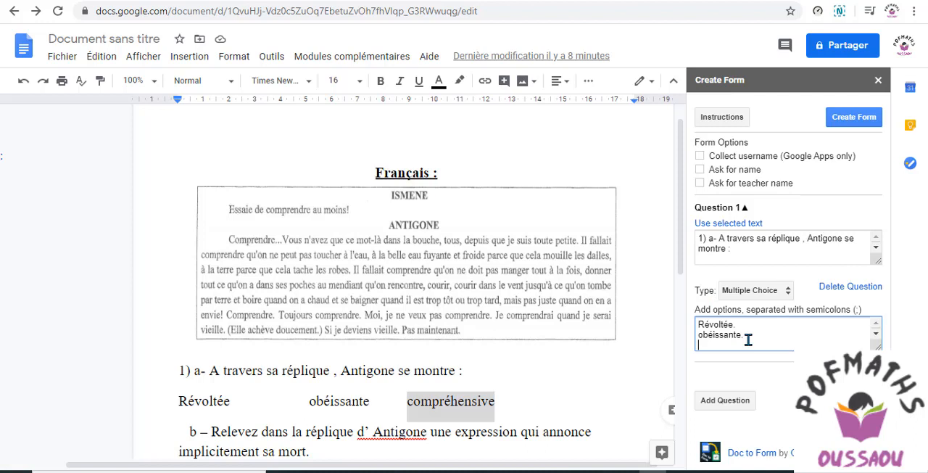
right_click(701, 346)
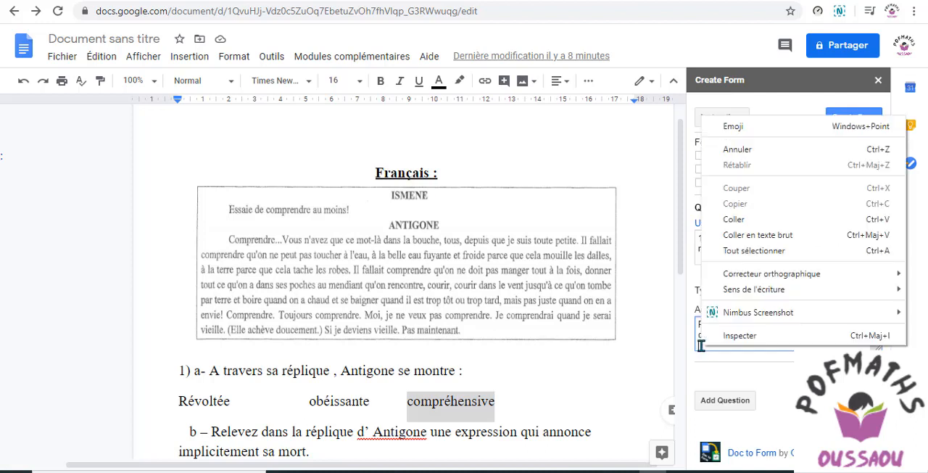
click(734, 218)
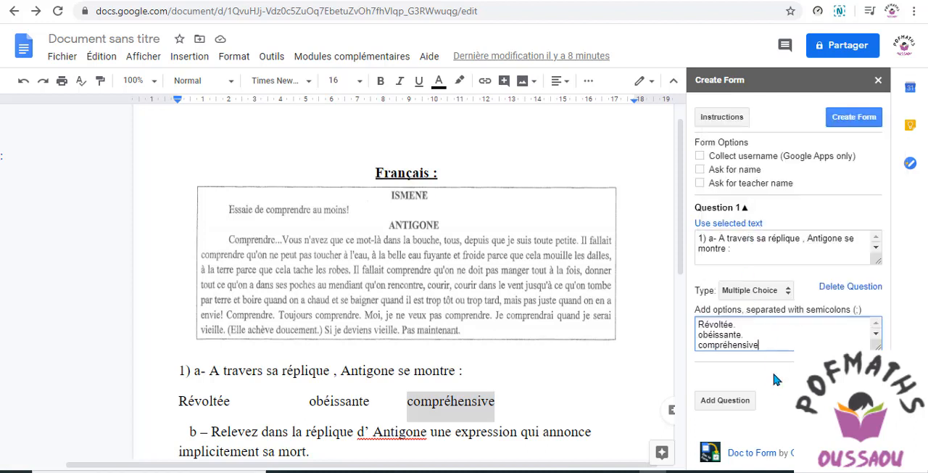
click(785, 369)
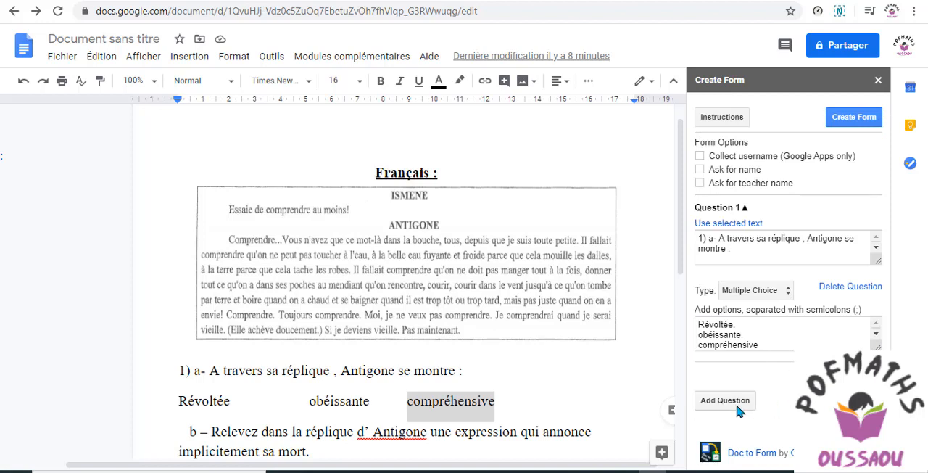
Add Question 2 and copy "Relevez dans la réplique d' Antigone une expression qui annonce implicitement sa mort." from the document into it
click(659, 372)
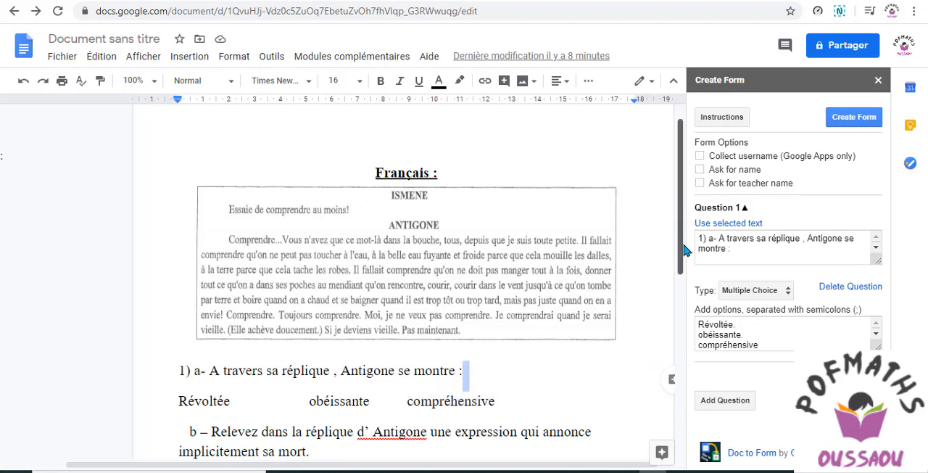
scroll(684, 250, down, 2)
click(725, 399)
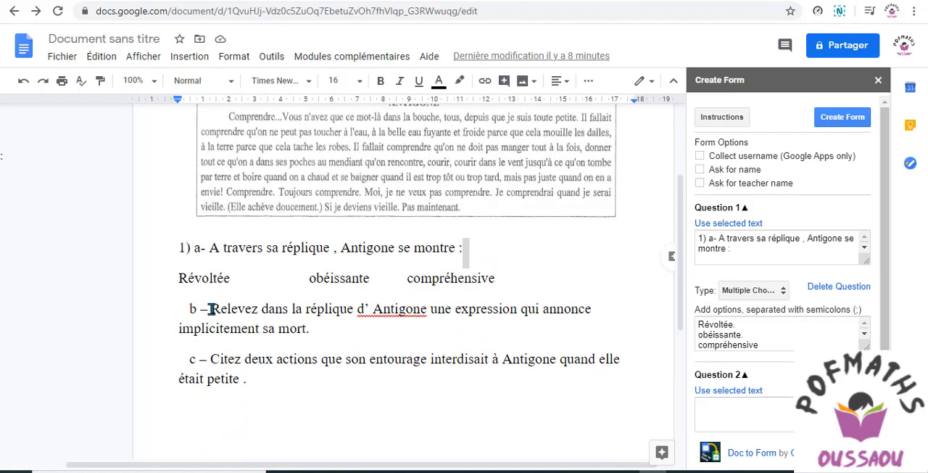
drag(212, 309, 310, 335)
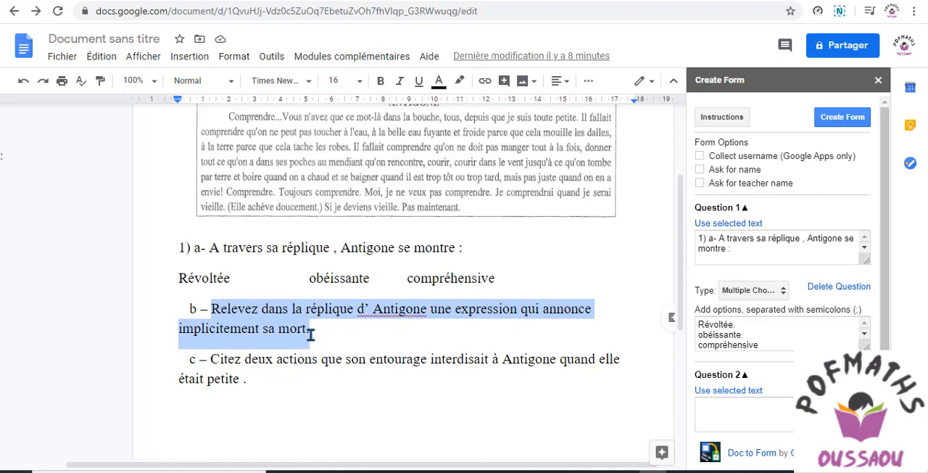
right_click(301, 331)
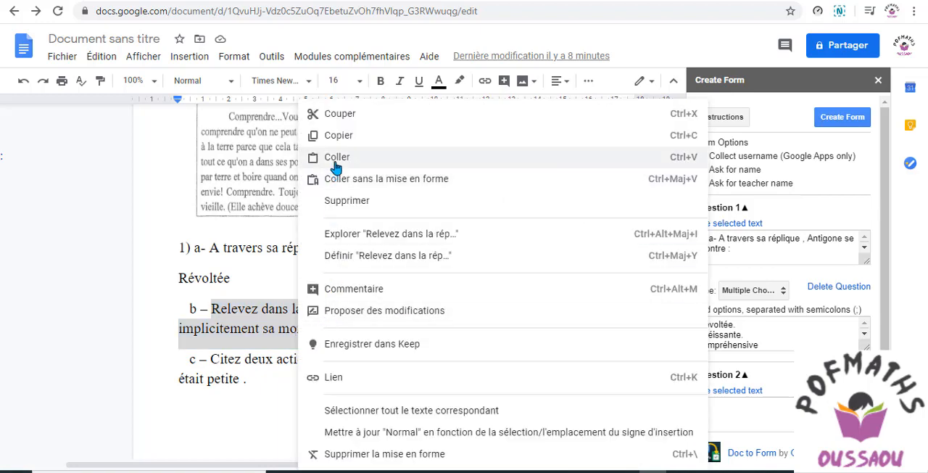
click(350, 138)
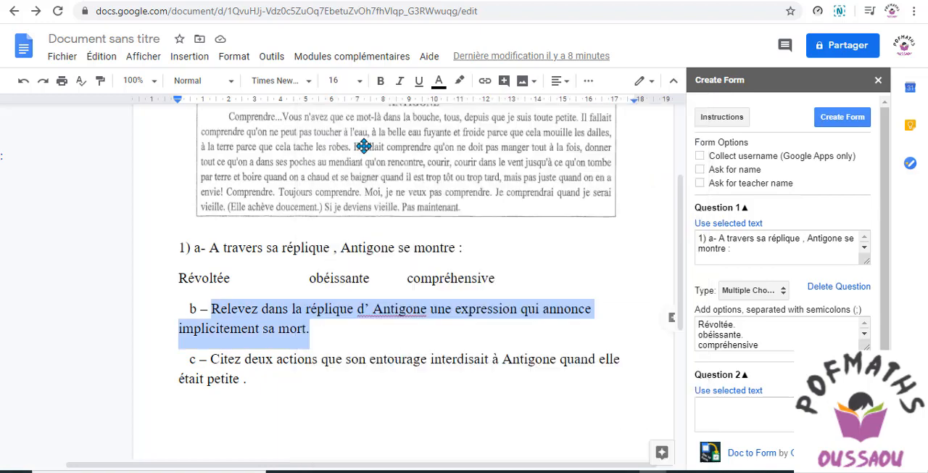
click(723, 411)
right_click(720, 410)
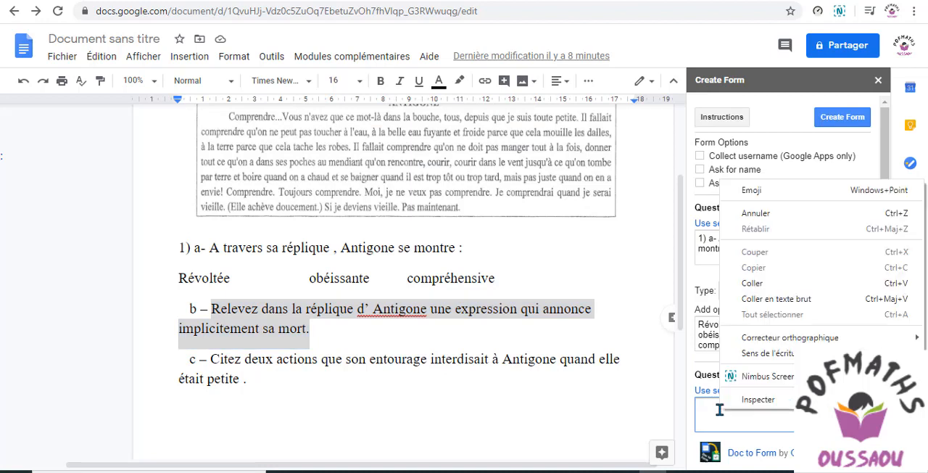
click(754, 283)
Set the answer type of Question 2 to Text
scroll(715, 341, down, 1)
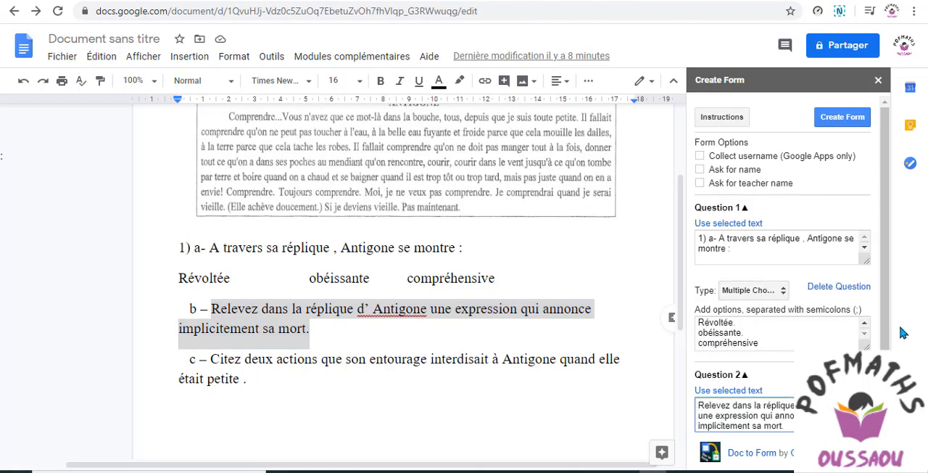
scroll(886, 334, down, 1)
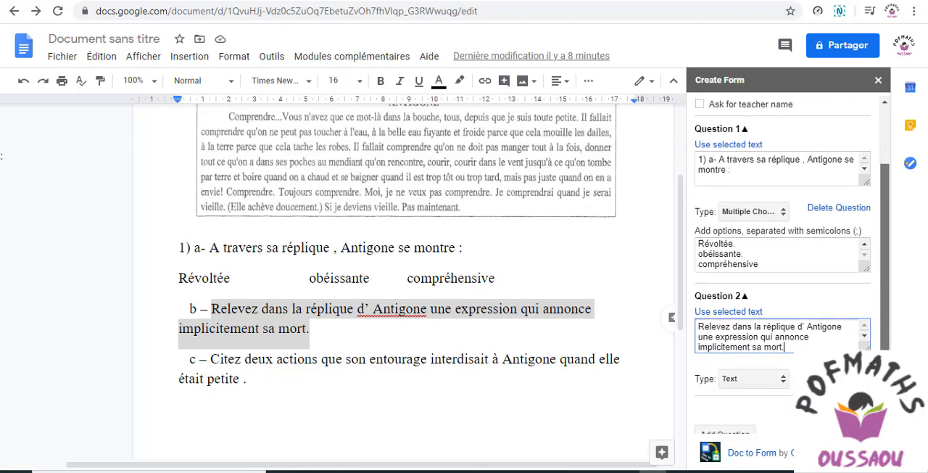
drag(885, 361, 886, 375)
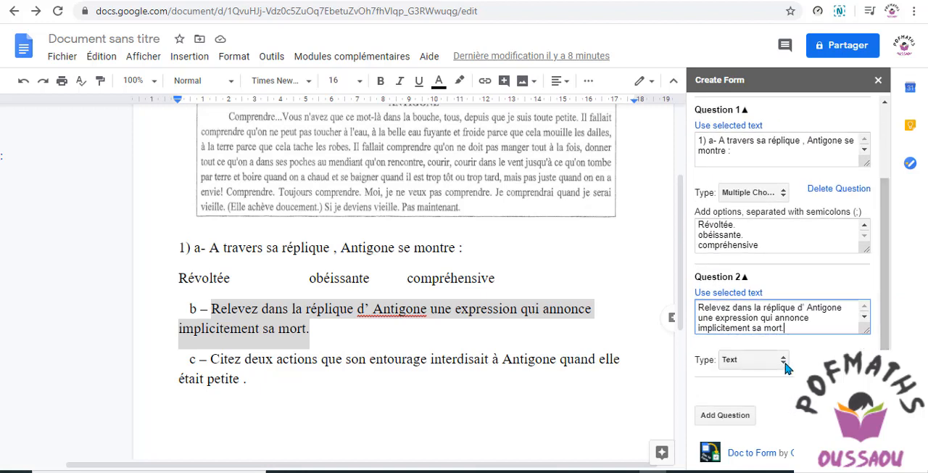
click(784, 362)
click(783, 360)
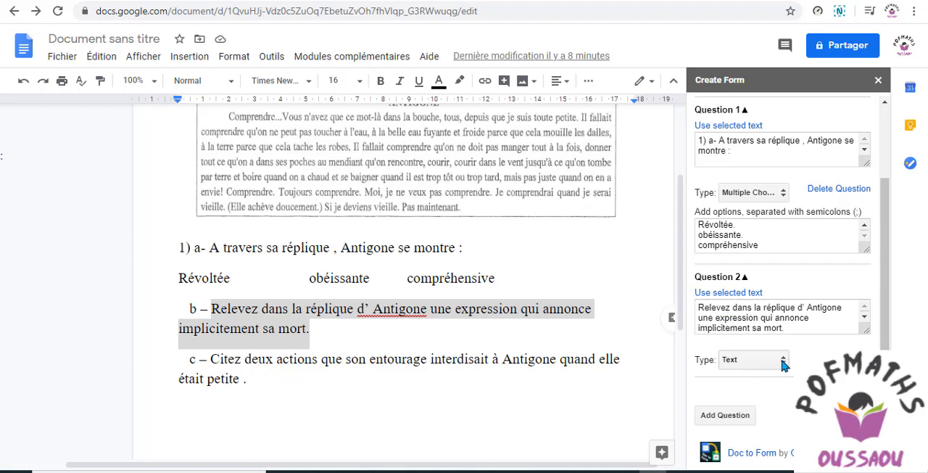
click(783, 363)
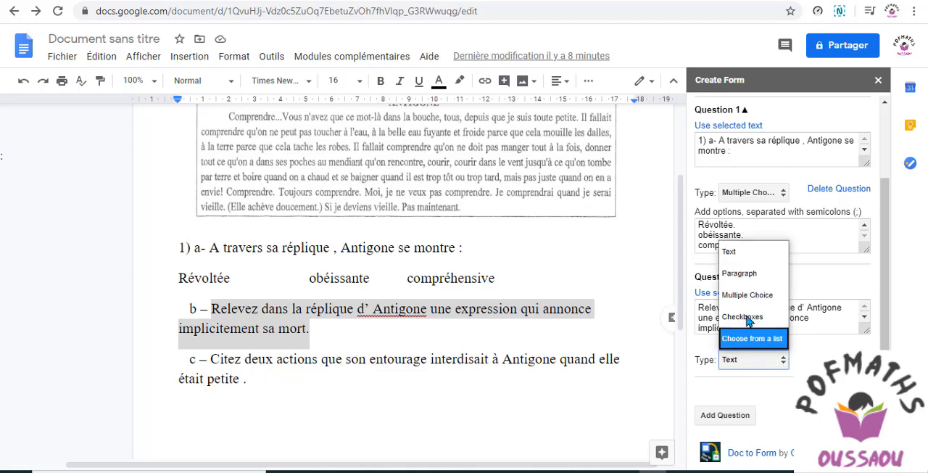
click(734, 258)
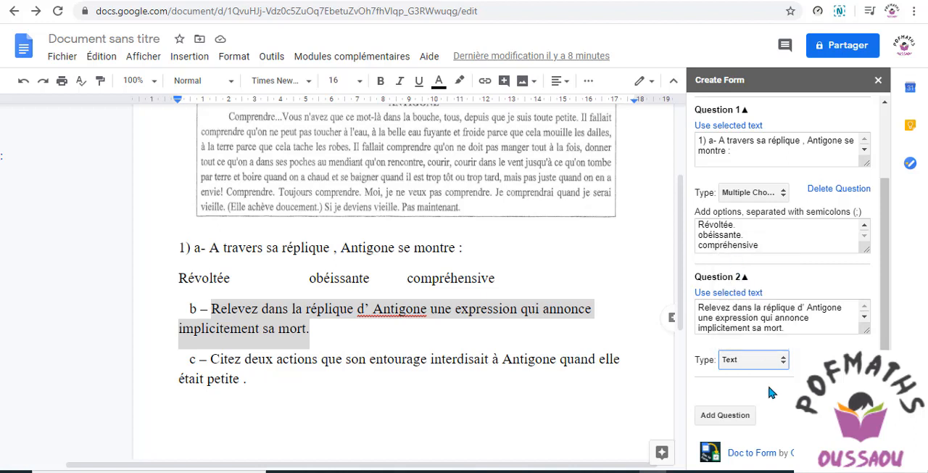
click(783, 360)
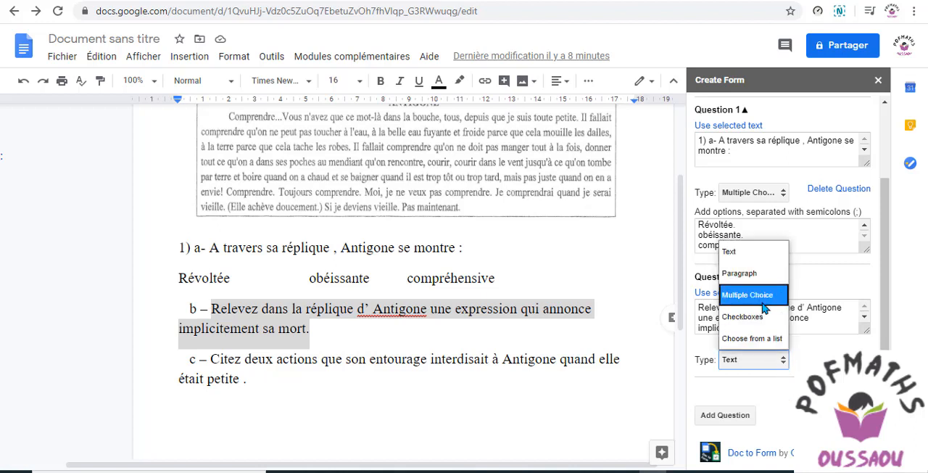
click(791, 386)
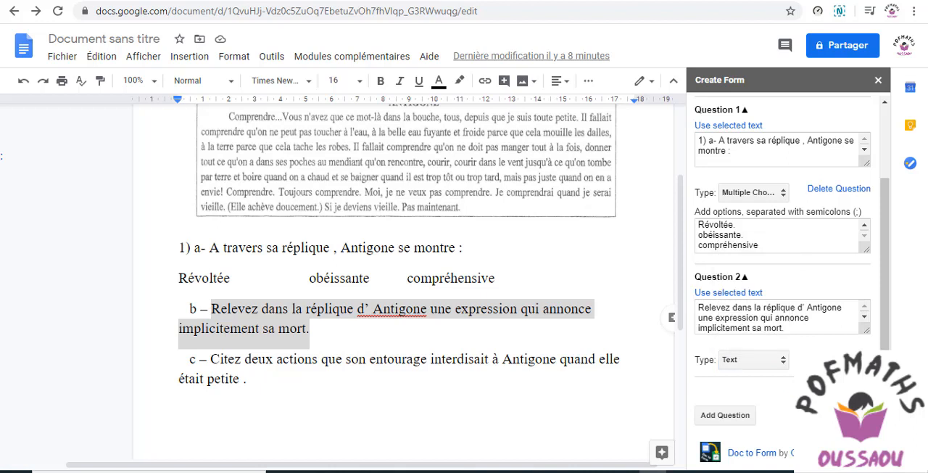
Add Question 3 and copy "Citez deux actions que son entourage interdisait à Antigone quand elle était petite ." from the document into it
click(726, 416)
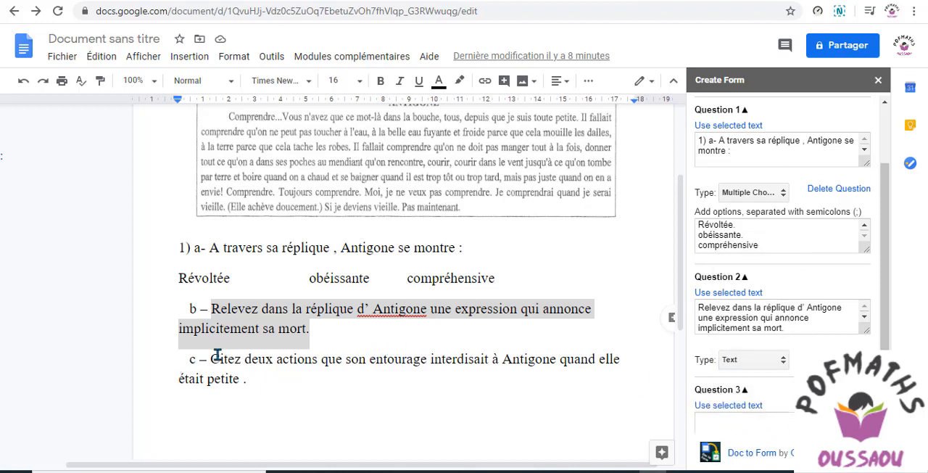
drag(215, 359, 247, 387)
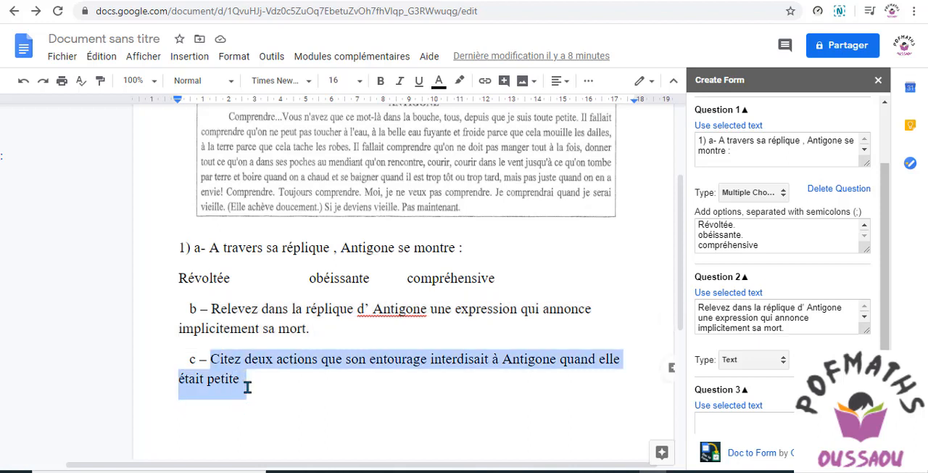
right_click(239, 367)
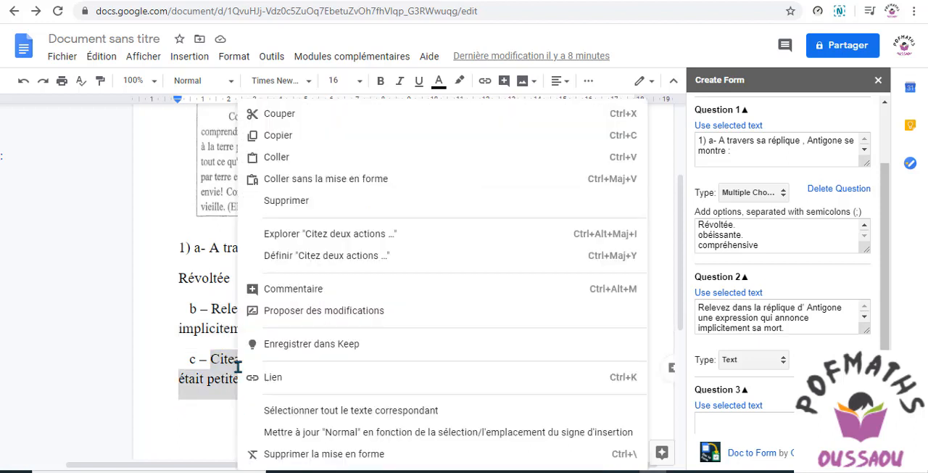
click(291, 145)
click(732, 422)
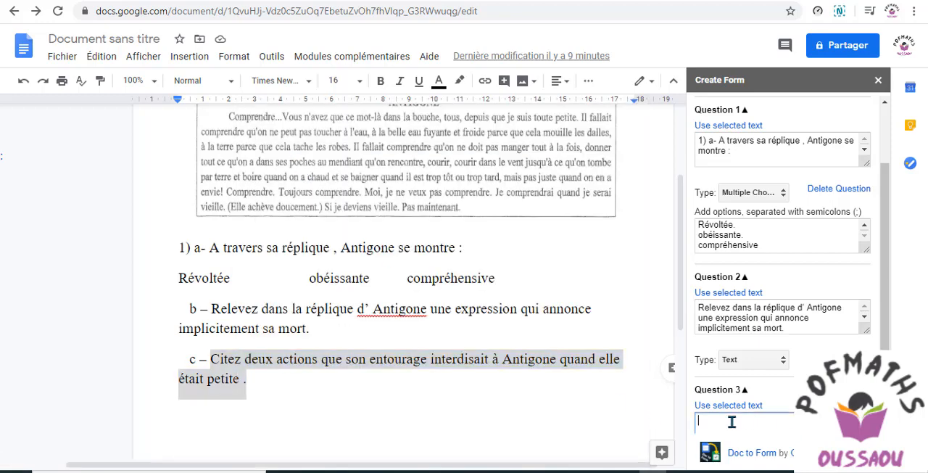
right_click(732, 423)
click(758, 296)
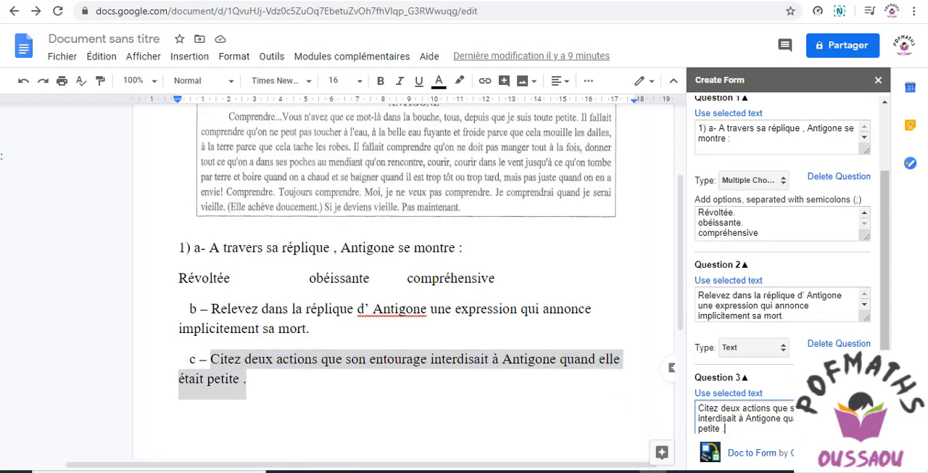
Set the answer type of Question 3 to Paragraph and create the form
scroll(881, 340, down, 2)
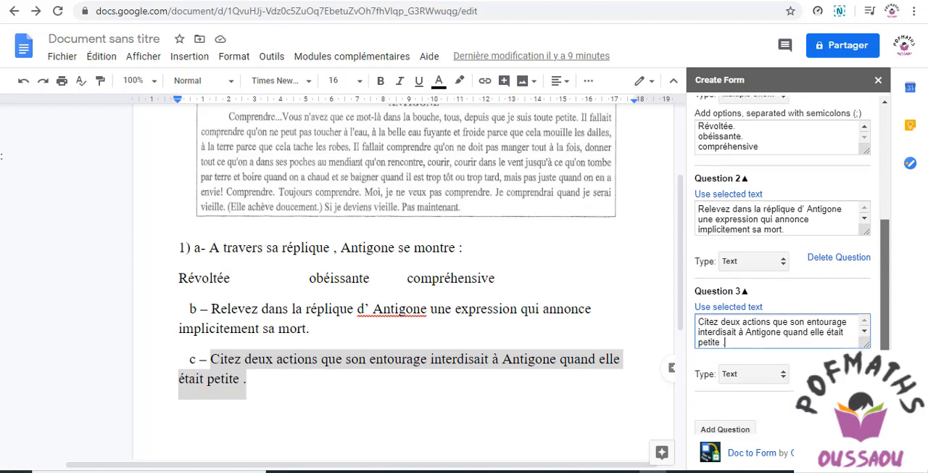
click(786, 360)
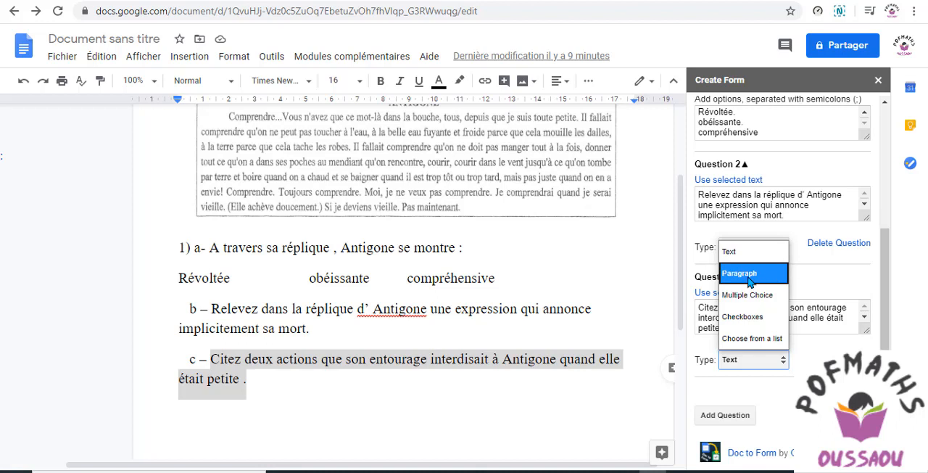
click(750, 275)
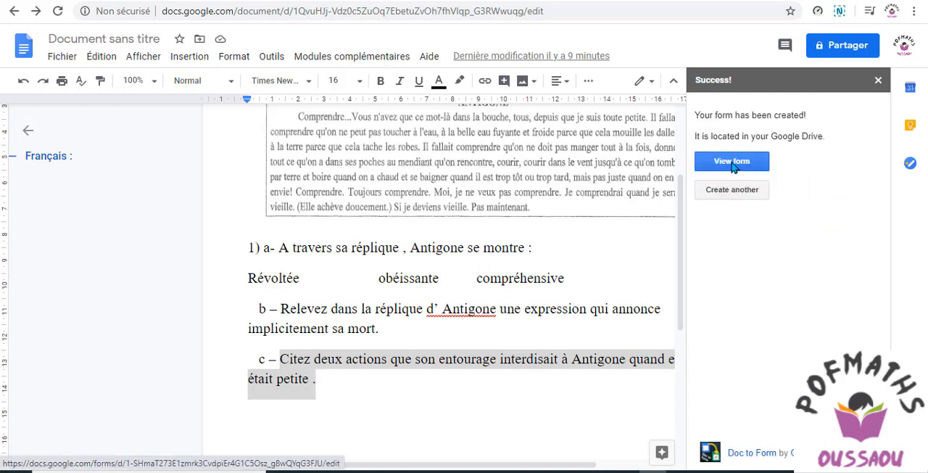
Open the created form in Google Forms and check its questions against the original exercise in Word
click(732, 161)
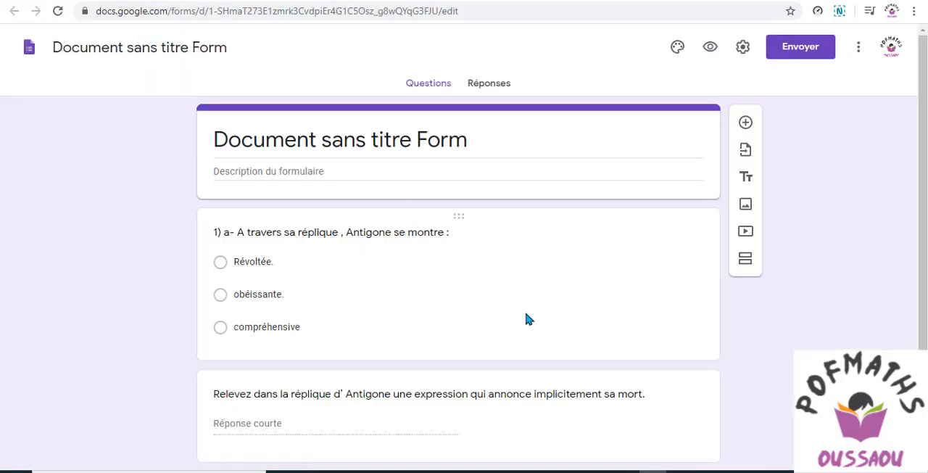
scroll(841, 171, down, 2)
scroll(841, 171, up, 2)
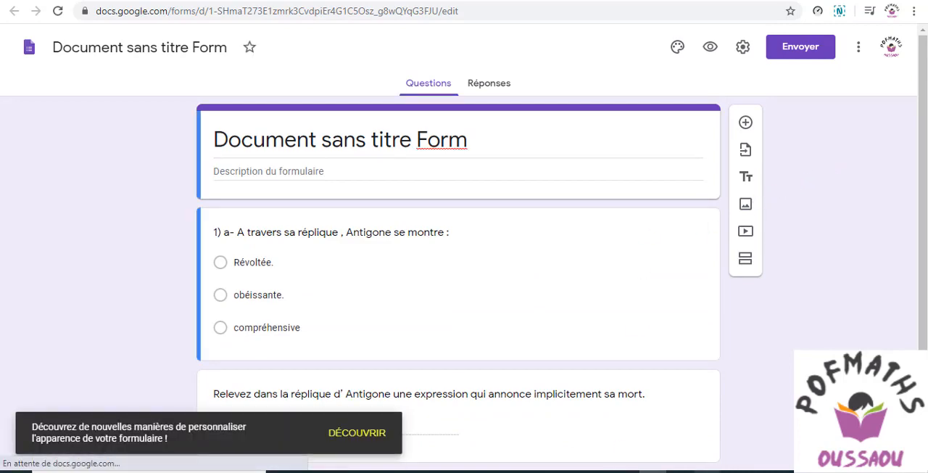
click(708, 470)
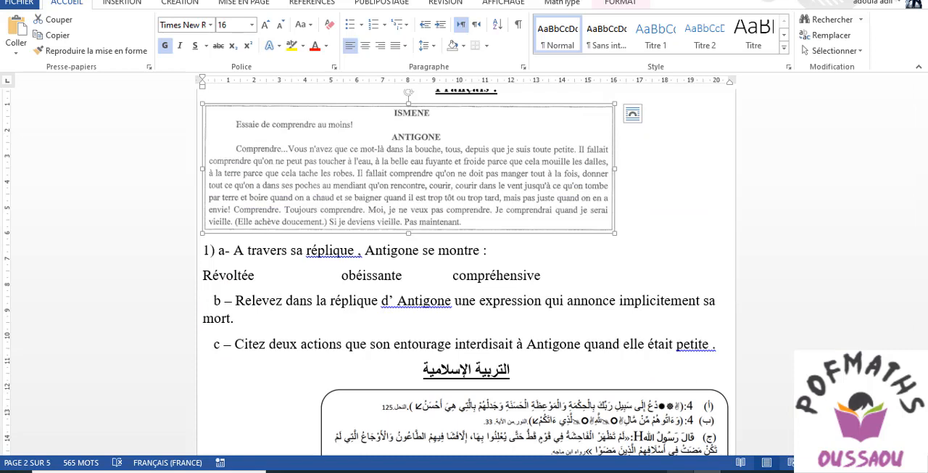
click(652, 471)
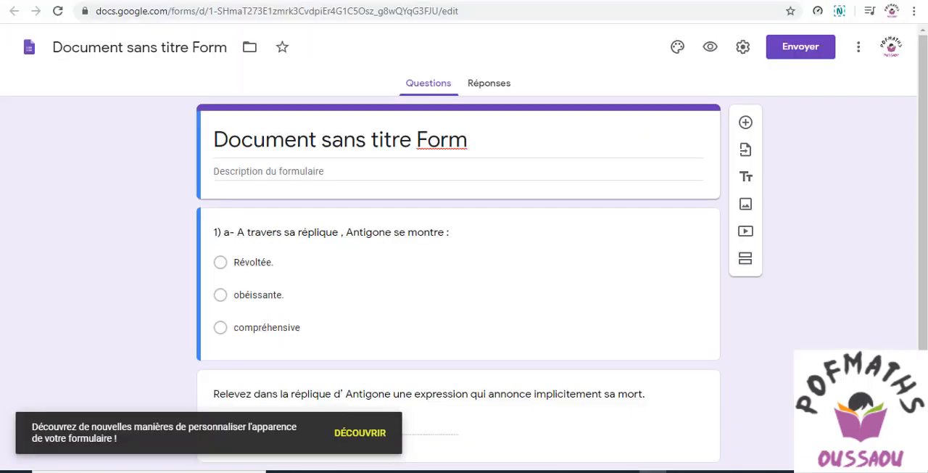
Insert the image file "qcm fr" from the computer into the form's first question
click(688, 281)
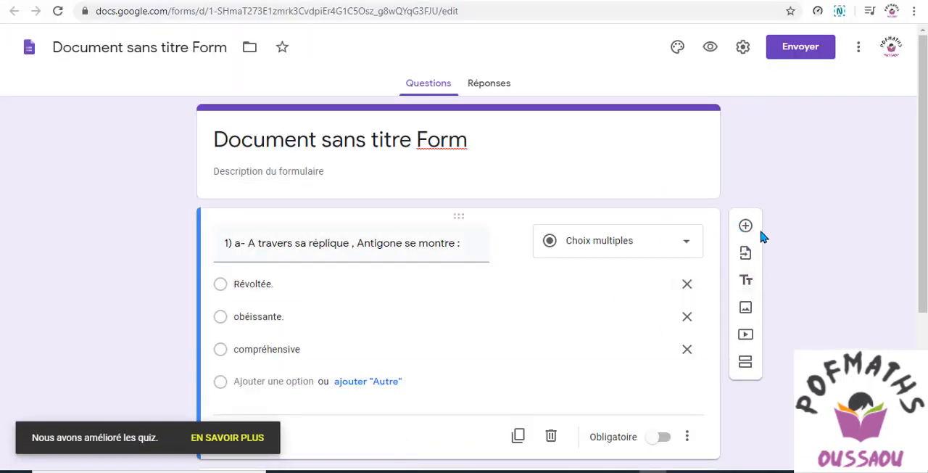
click(511, 243)
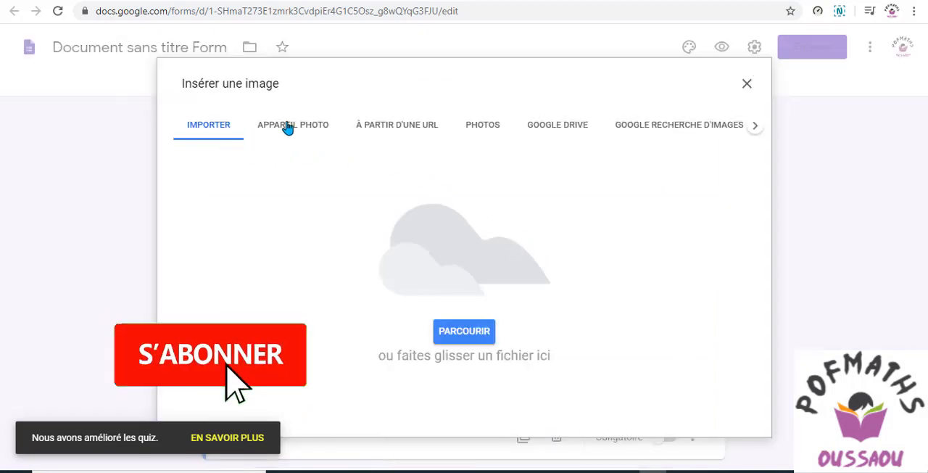
click(460, 343)
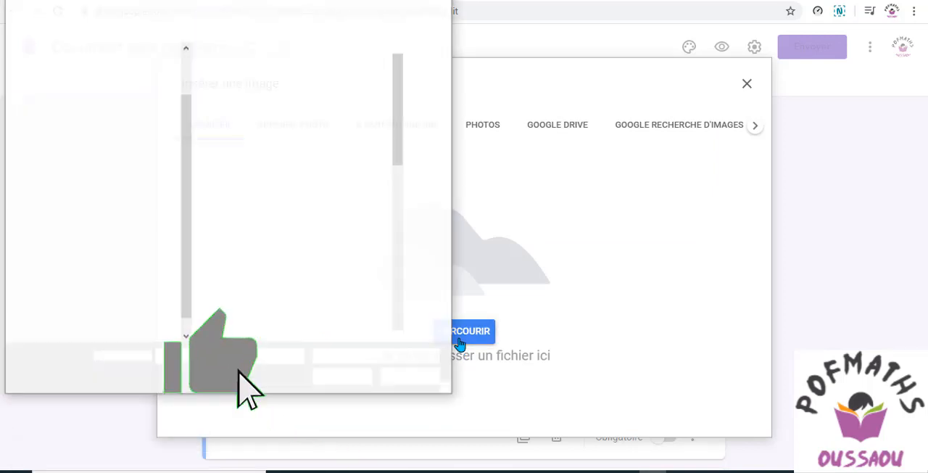
scroll(275, 138, down, 2)
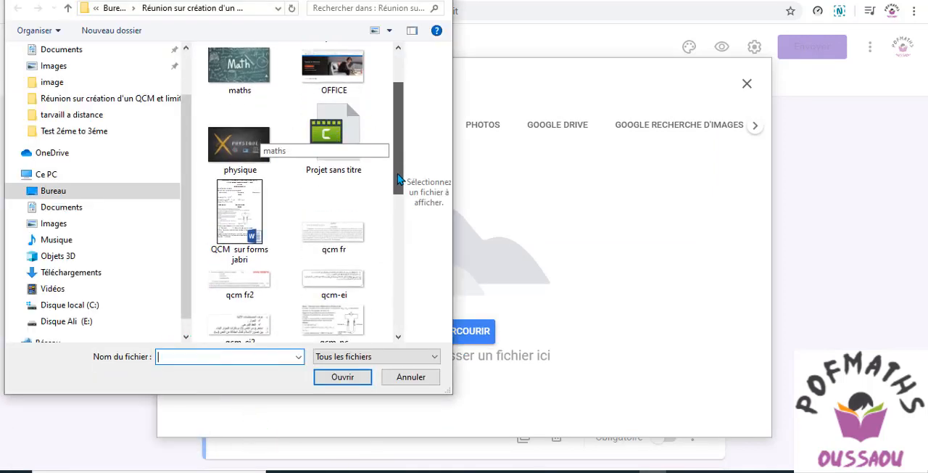
click(333, 240)
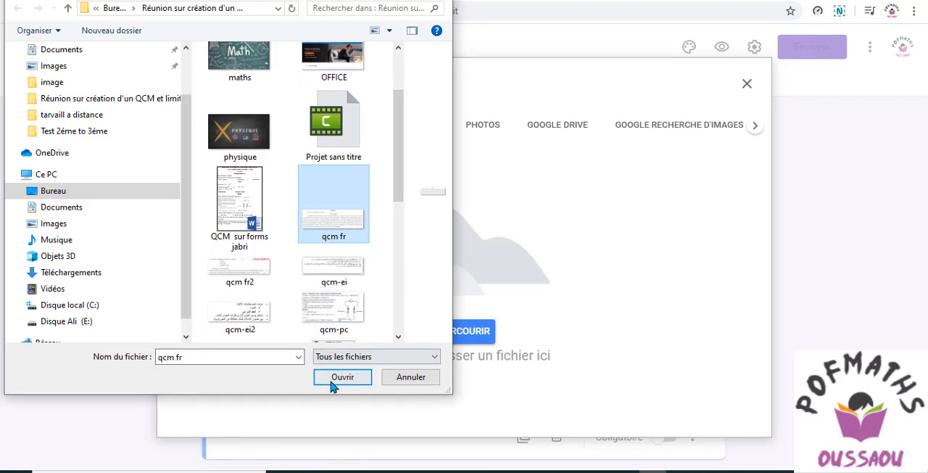
click(332, 377)
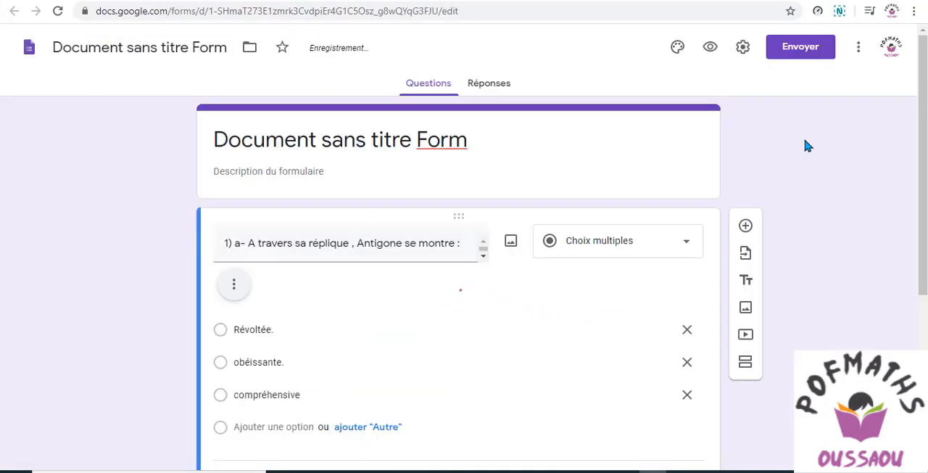
scroll(803, 135, down, 2)
scroll(803, 134, up, 1)
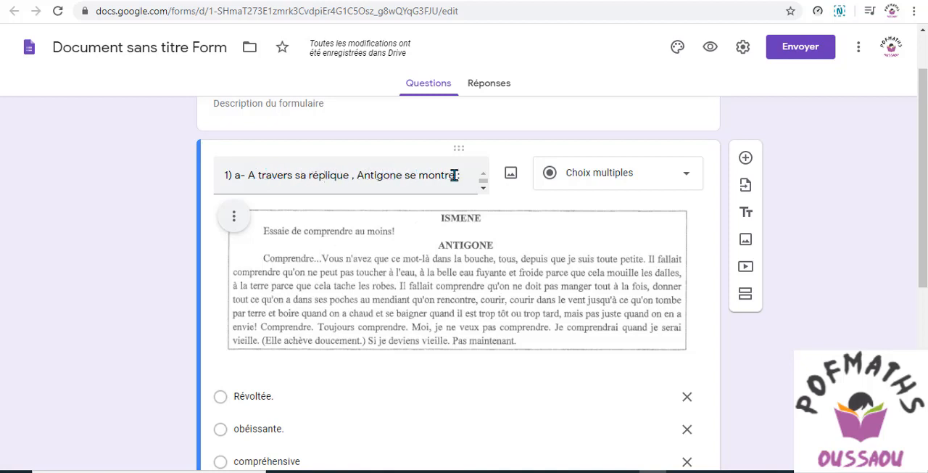
Remove the numbering "1) a-" from the start of the first question's text
triple_click(236, 179)
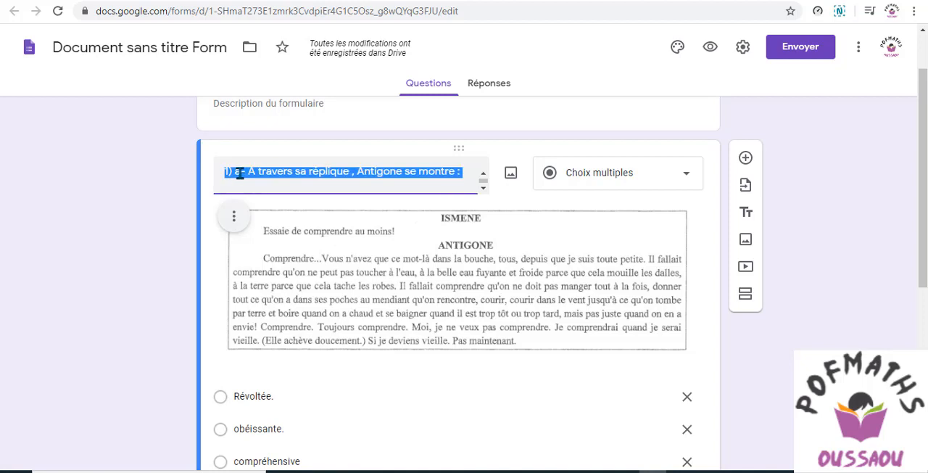
drag(247, 172, 233, 170)
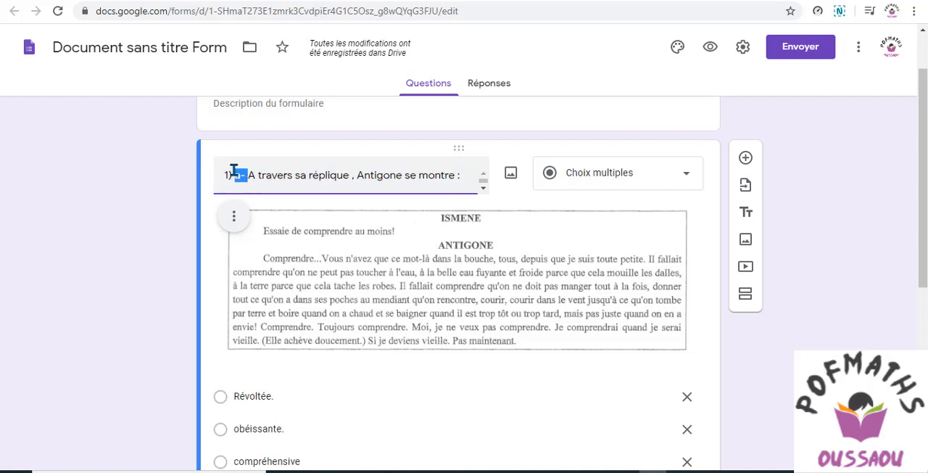
drag(248, 175, 225, 175)
key(BackSpace)
Review the first question's answer options and the two questions below it for their numbering
scroll(385, 366, down, 2)
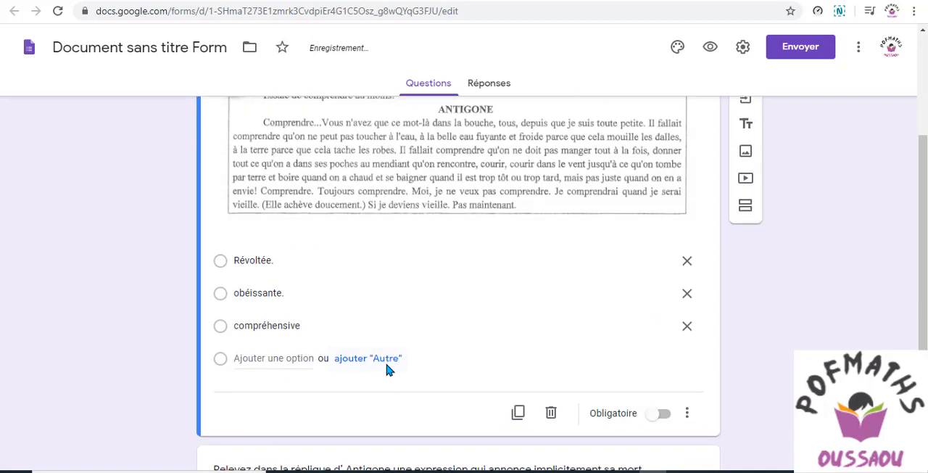
scroll(470, 296, down, 2)
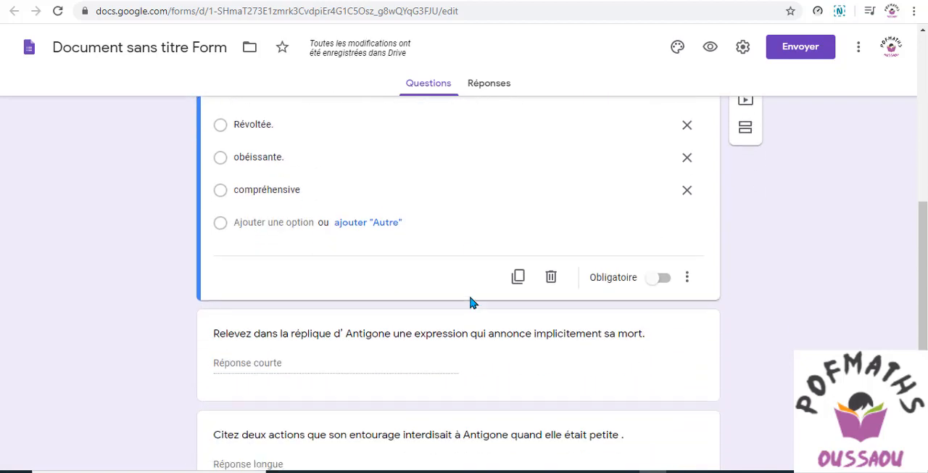
scroll(470, 302, down, 1)
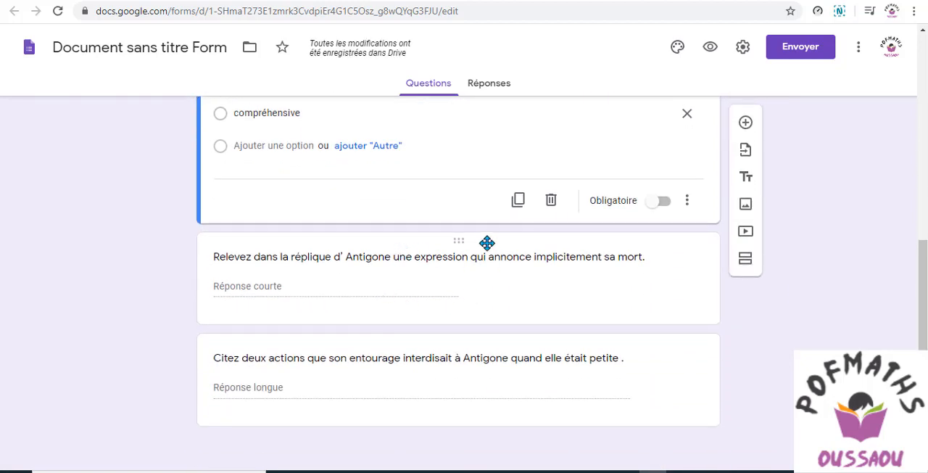
scroll(424, 181, up, 2)
scroll(427, 187, down, 1)
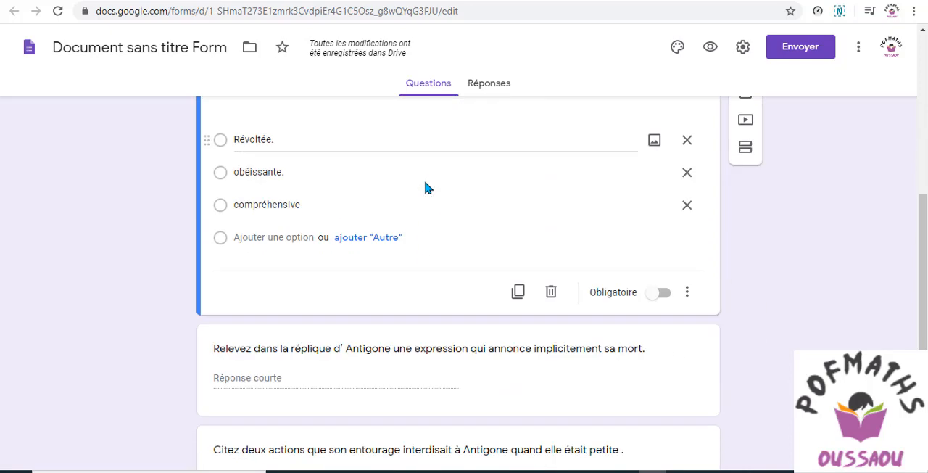
scroll(426, 187, down, 1)
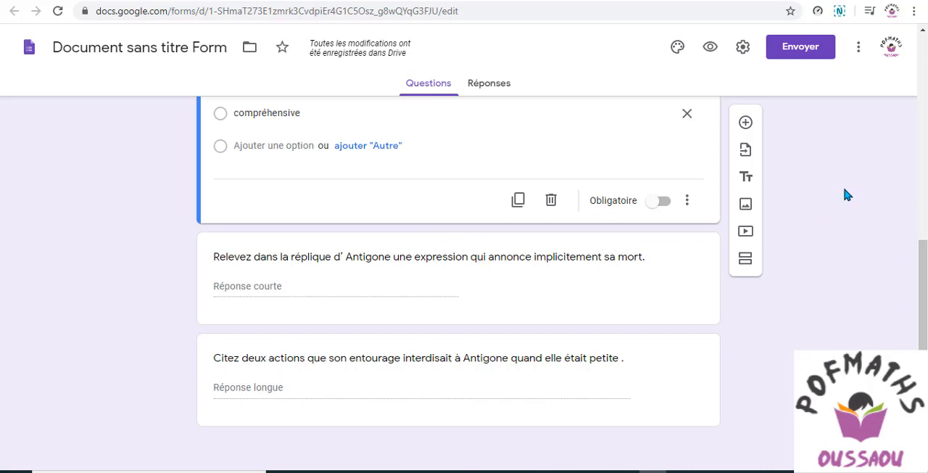
scroll(844, 195, up, 5)
scroll(844, 195, down, 5)
Put the numbering "1) a -" in front of the first question, "A travers sa réplique , Antigone se montre :"
scroll(327, 341, up, 5)
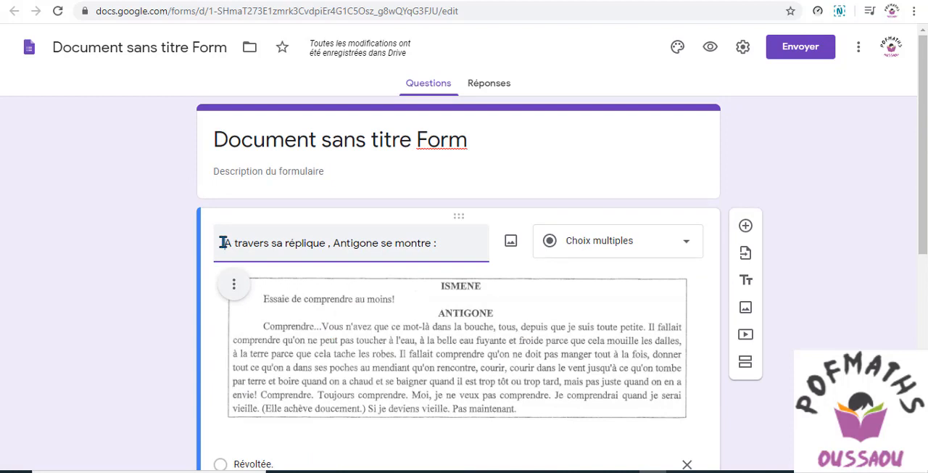
text(1)
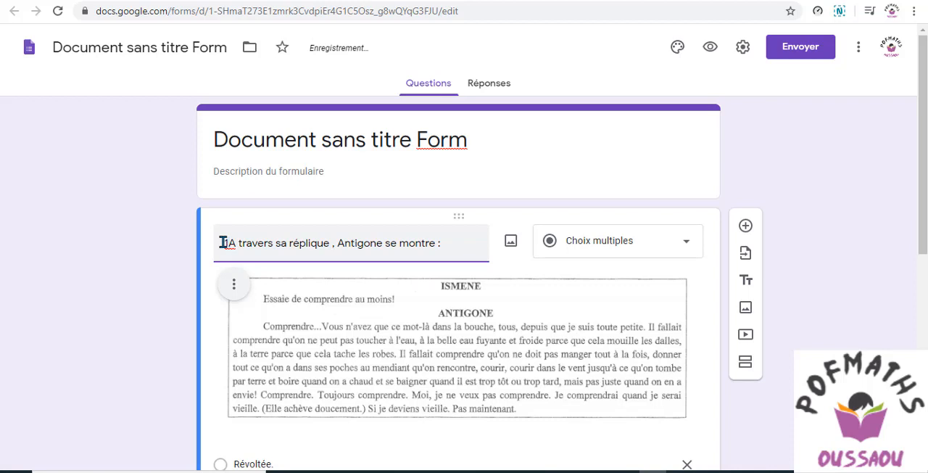
text())
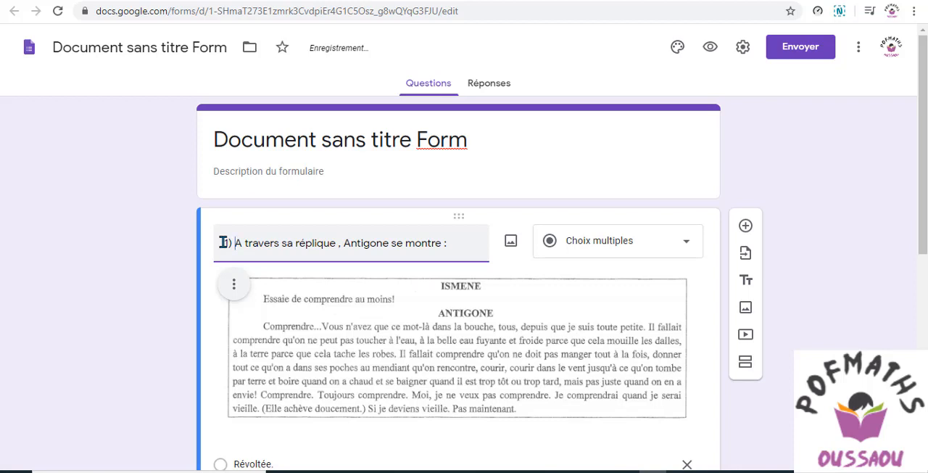
text( a)
text( -)
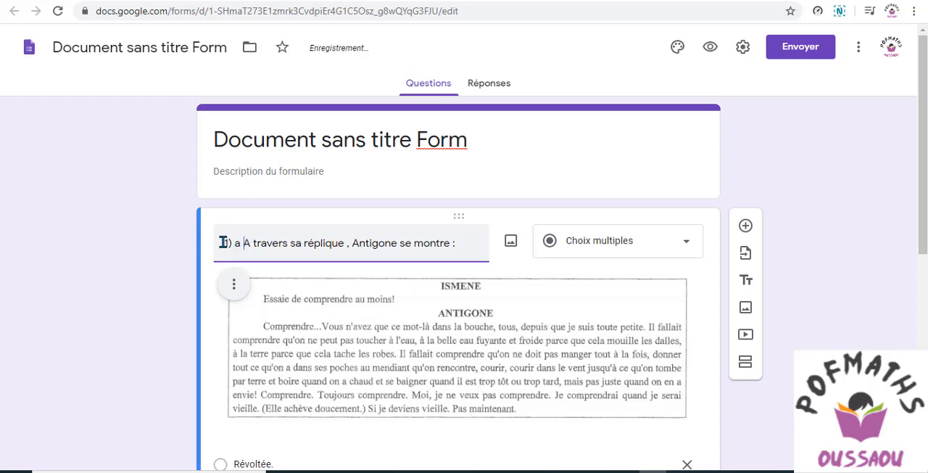
Put the letter "b -" in front of the second question, "Relevez dans la réplique d' Antigone une expression..."
scroll(522, 261, down, 3)
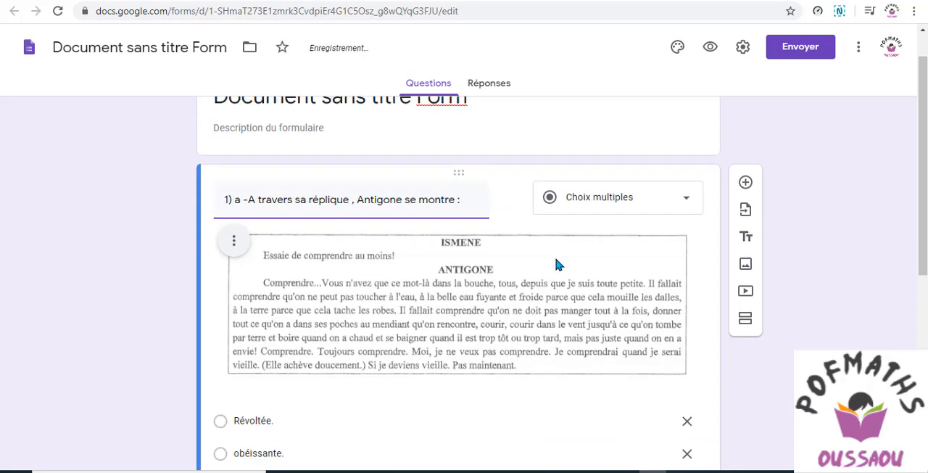
scroll(377, 319, down, 3)
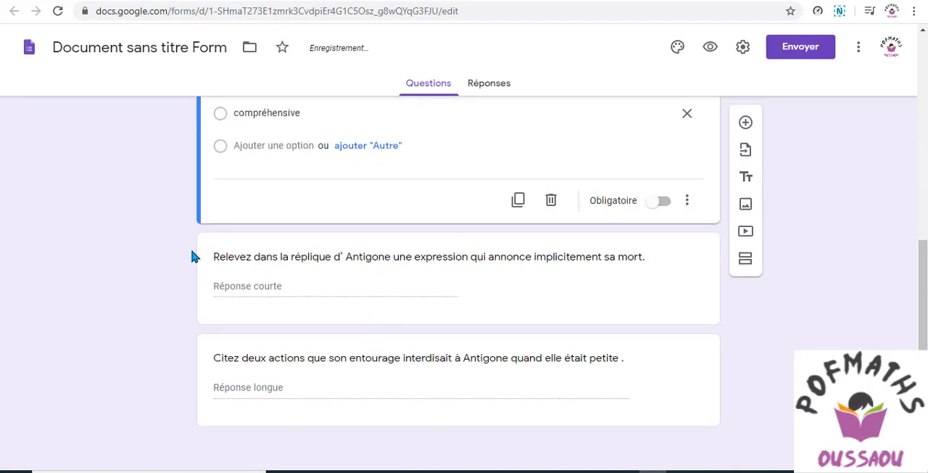
click(221, 255)
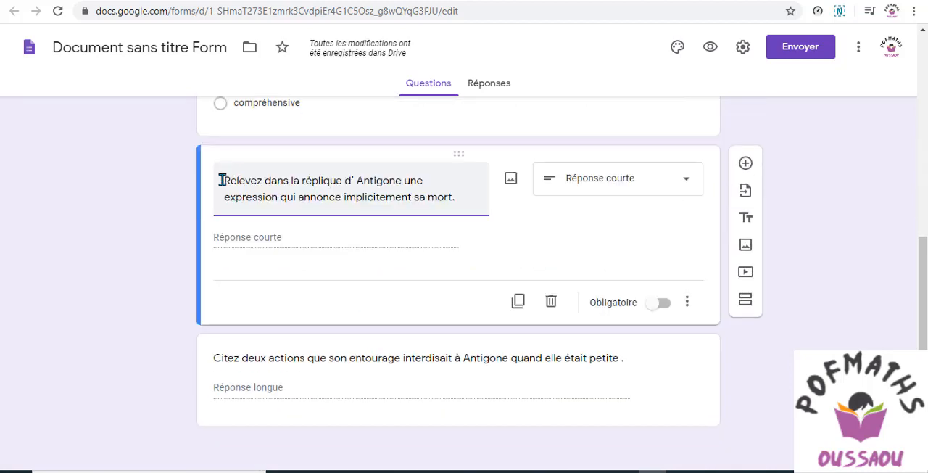
click(222, 180)
text(b)
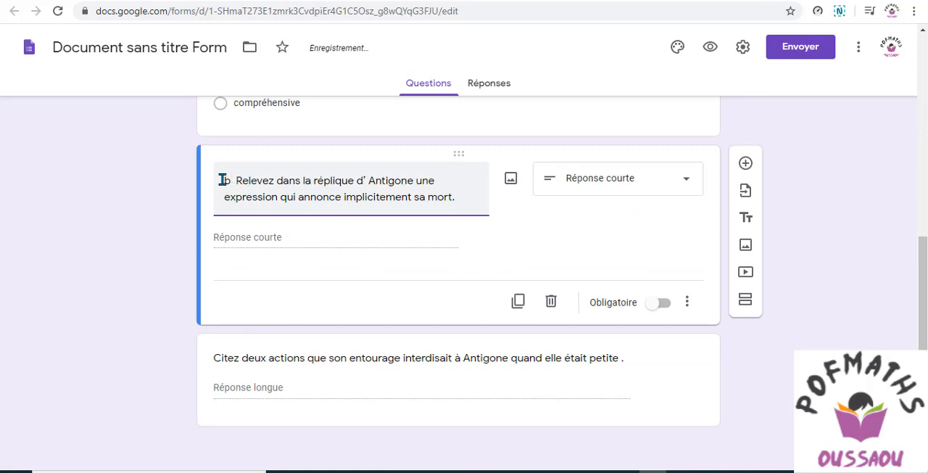
text(  -)
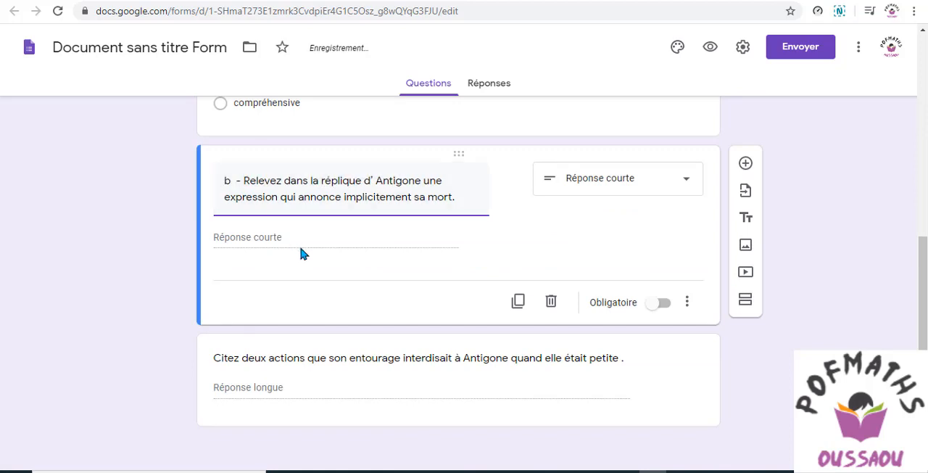
Put the letter "c -" in front of the third question, "Citez deux actions que son entourage interdisait à Antigone..."
click(216, 356)
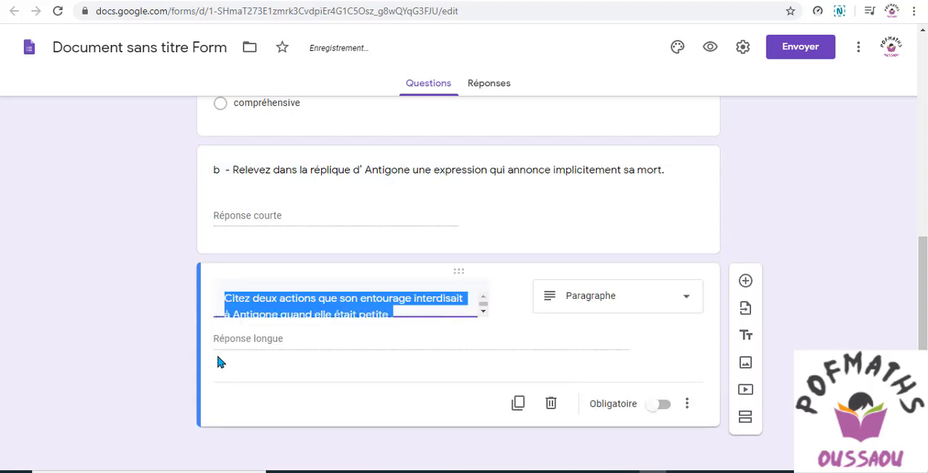
click(226, 301)
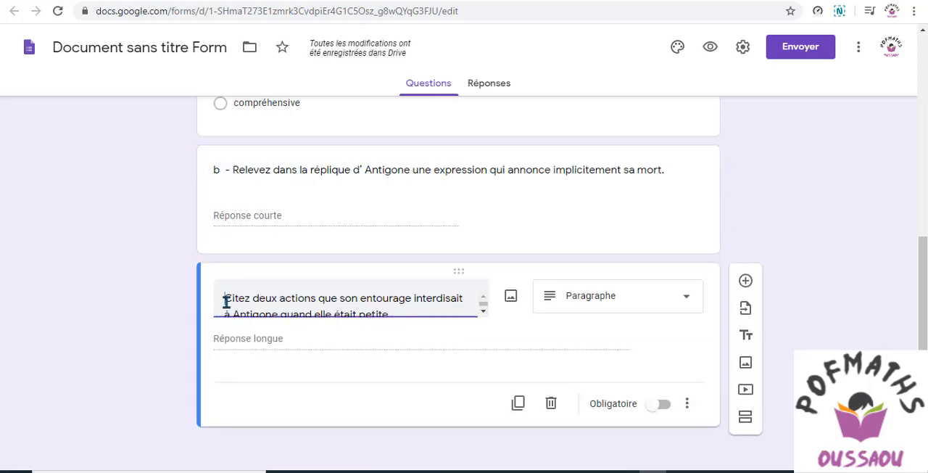
text(c -)
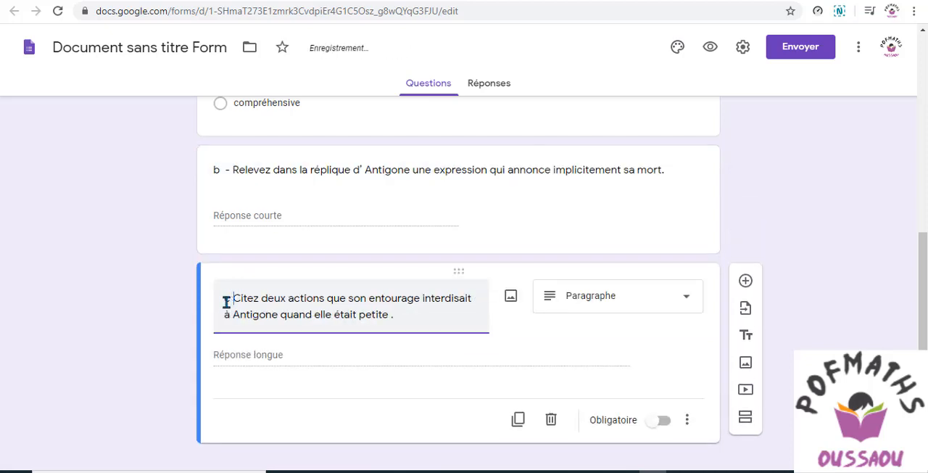
click(780, 176)
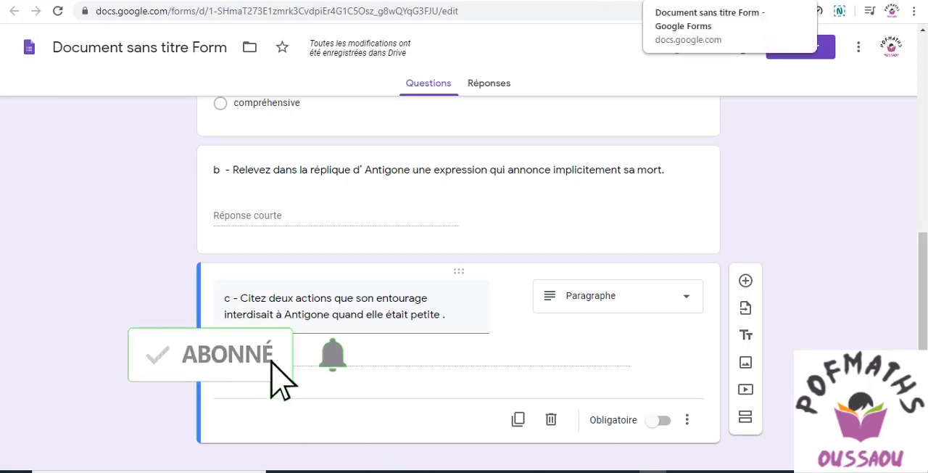
Switch to Google Drive and open the form "Document sans titre Form" from Mon Drive
click(727, 1)
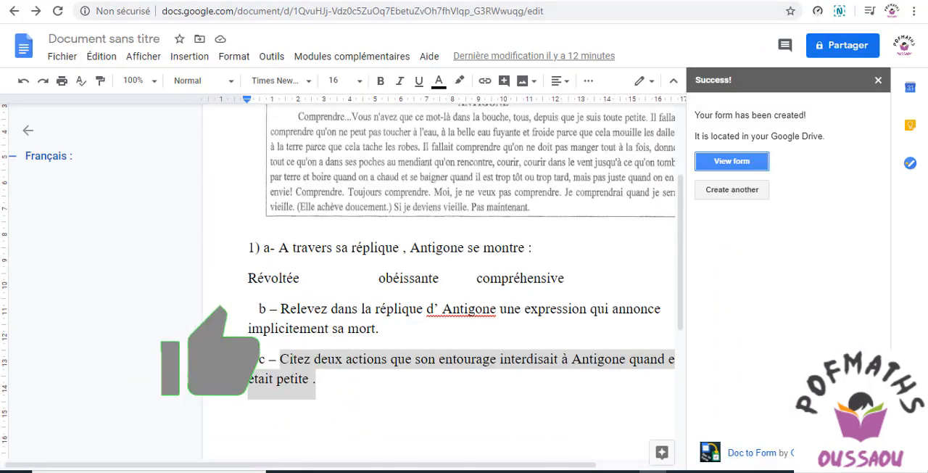
click(747, 1)
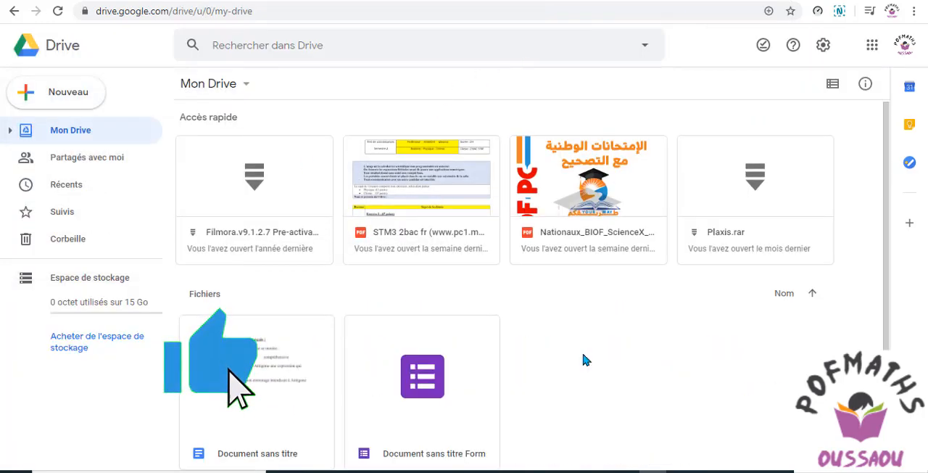
double_click(433, 388)
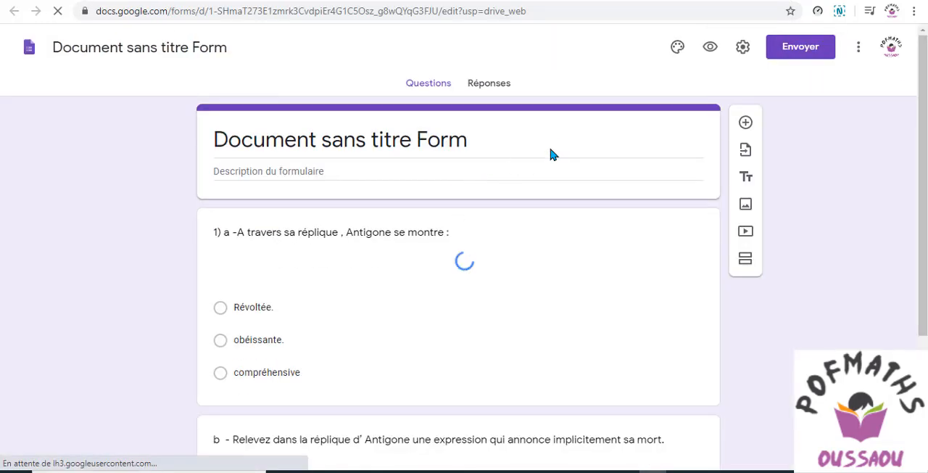